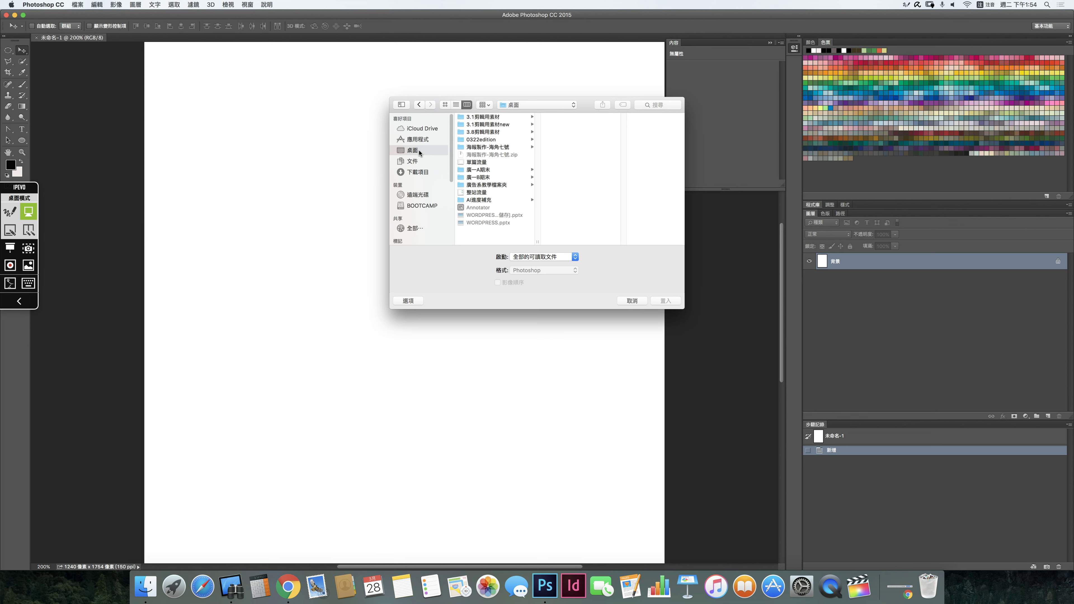
Place 劇照.jpg from the 海報製作-海角七號 folder into the document and position it in the upper part of the page.
{"action": "left_click", "coordinate": [496, 149]}
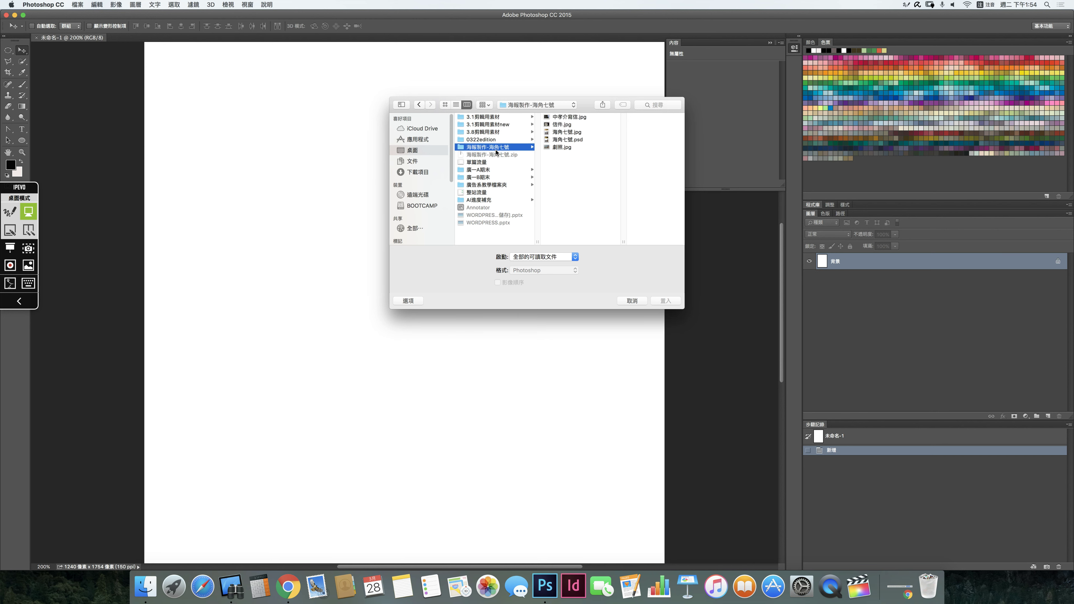
{"action": "left_click", "coordinate": [566, 148]}
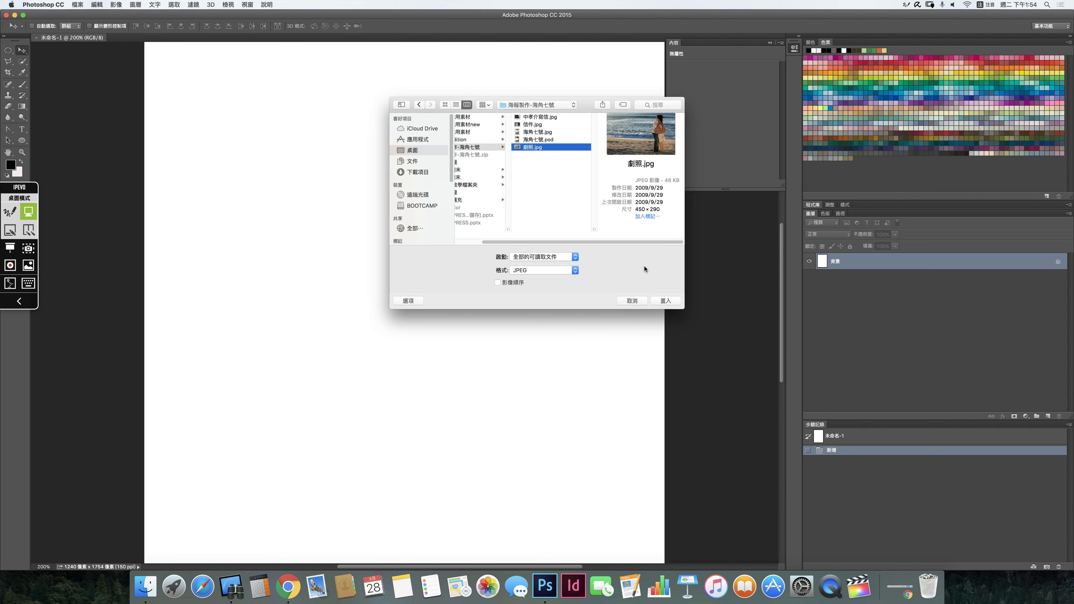
{"action": "left_click", "coordinate": [667, 301]}
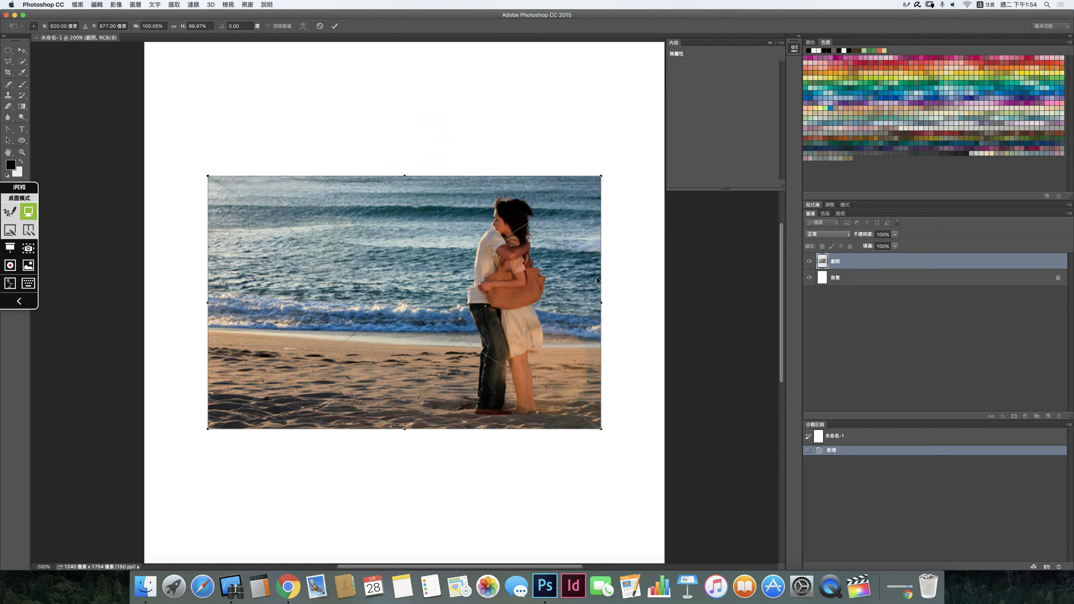
{"action": "left_click_drag", "start_coordinate": [549, 280], "coordinate": [542, 214]}
{"action": "key", "text": "Return"}
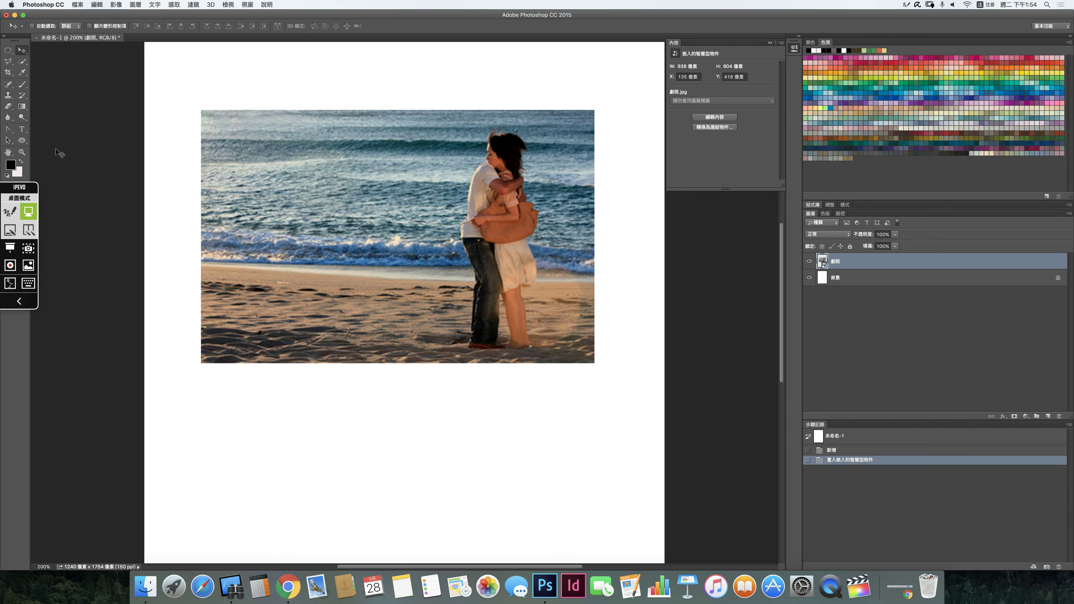
Draw a black circle about 487 px in diameter over the photo with the Ellipse tool and shift it slightly toward the couple.
{"action": "left_click", "coordinate": [22, 141]}
{"action": "left_click", "coordinate": [21, 142]}
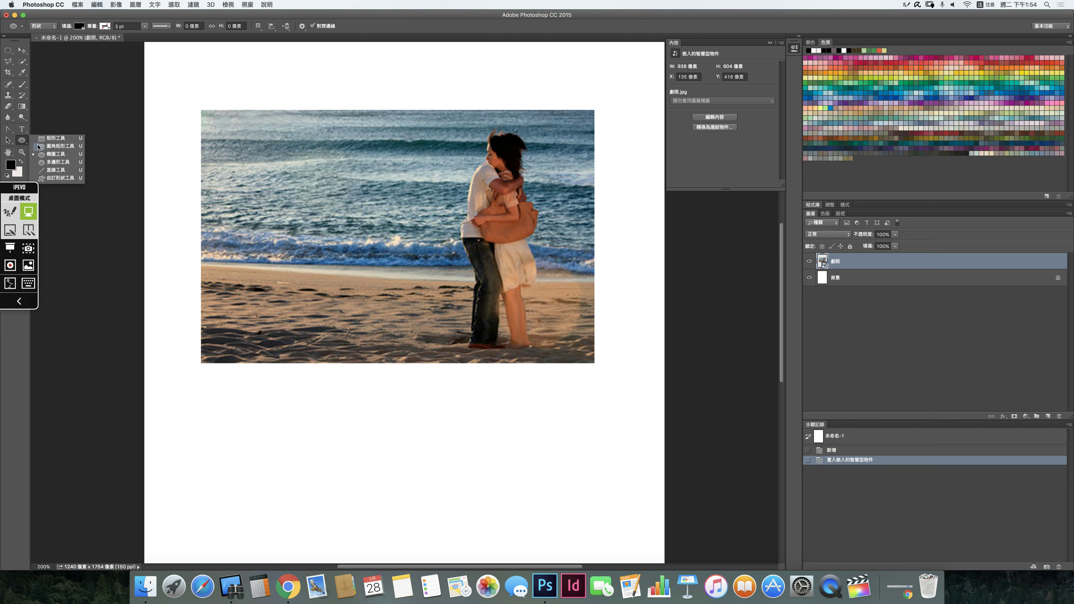
{"action": "left_click", "coordinate": [50, 155]}
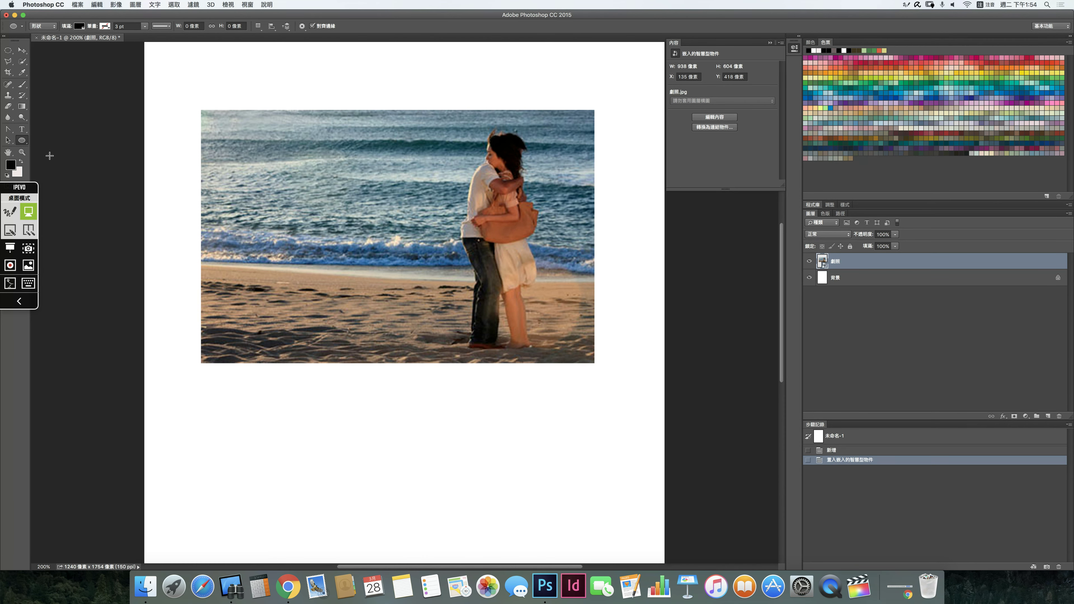
{"action": "left_click_drag", "start_coordinate": [286, 144], "coordinate": [501, 341]}
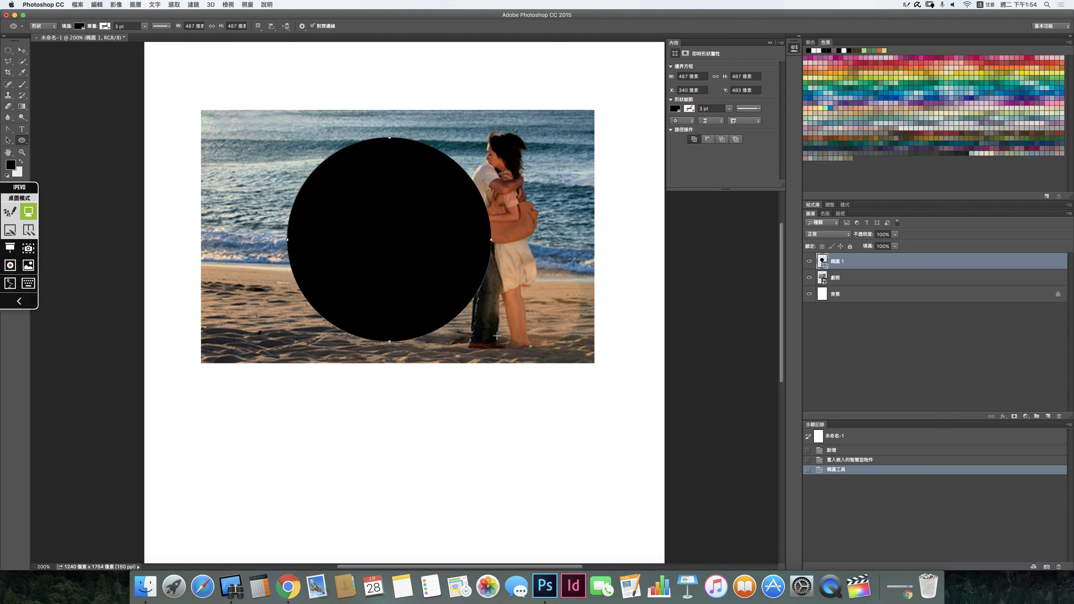
{"action": "left_click", "coordinate": [21, 50]}
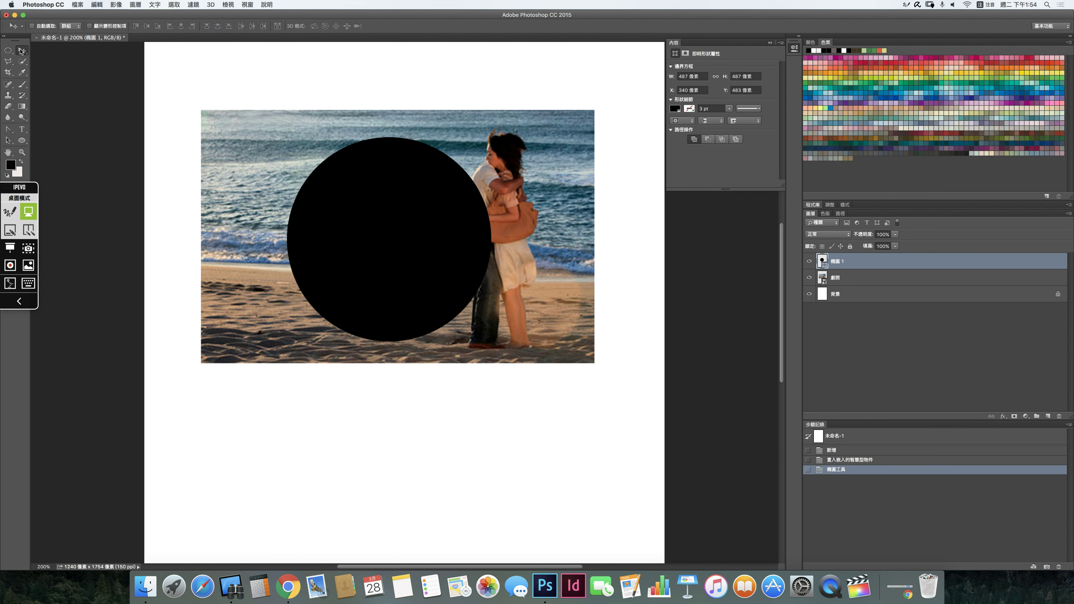
{"action": "mouse_move", "coordinate": [431, 237]}
{"action": "left_mouse_down"}
{"action": "mouse_move", "coordinate": [507, 228]}
{"action": "mouse_move", "coordinate": [447, 233]}
{"action": "left_mouse_up"}
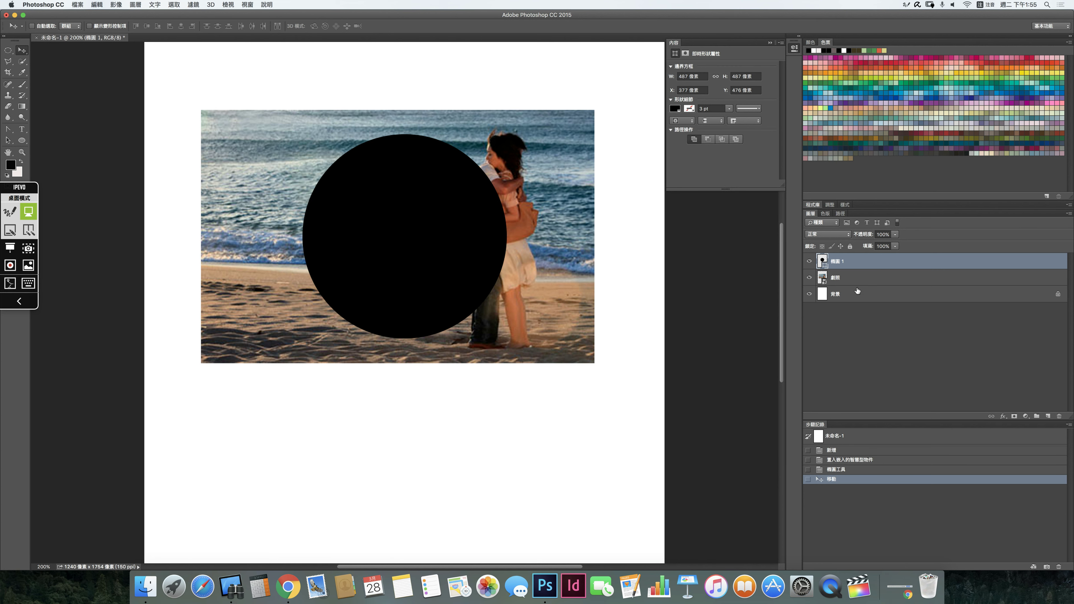
Reorder the 劇照 layer above the ellipse layer and create a clipping mask so the circle crops the photo.
{"action": "left_click_drag", "start_coordinate": [854, 283], "coordinate": [853, 257]}
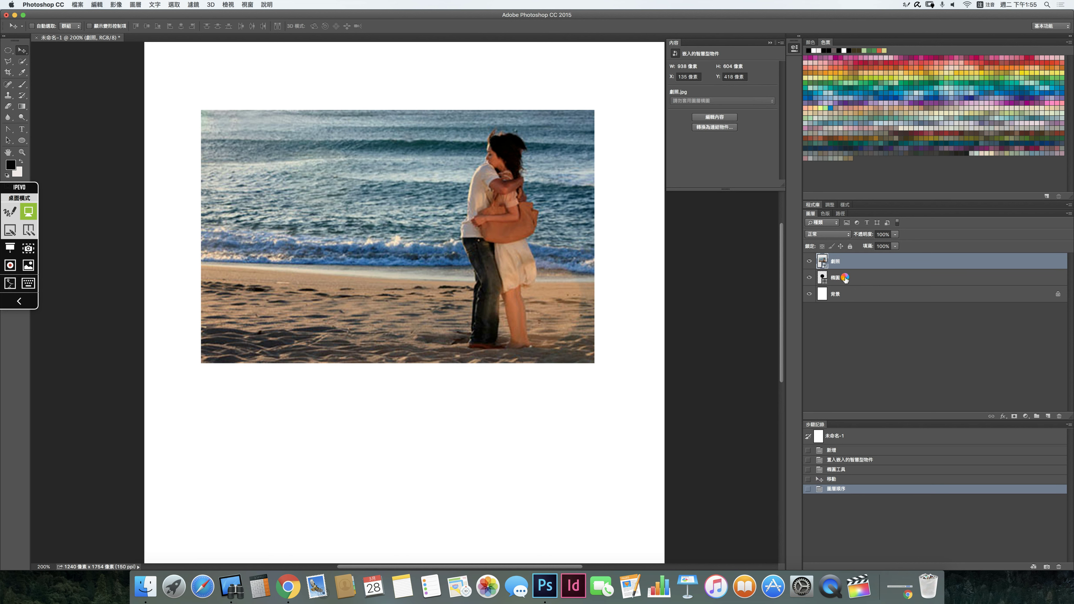
{"action": "right_click", "coordinate": [850, 266]}
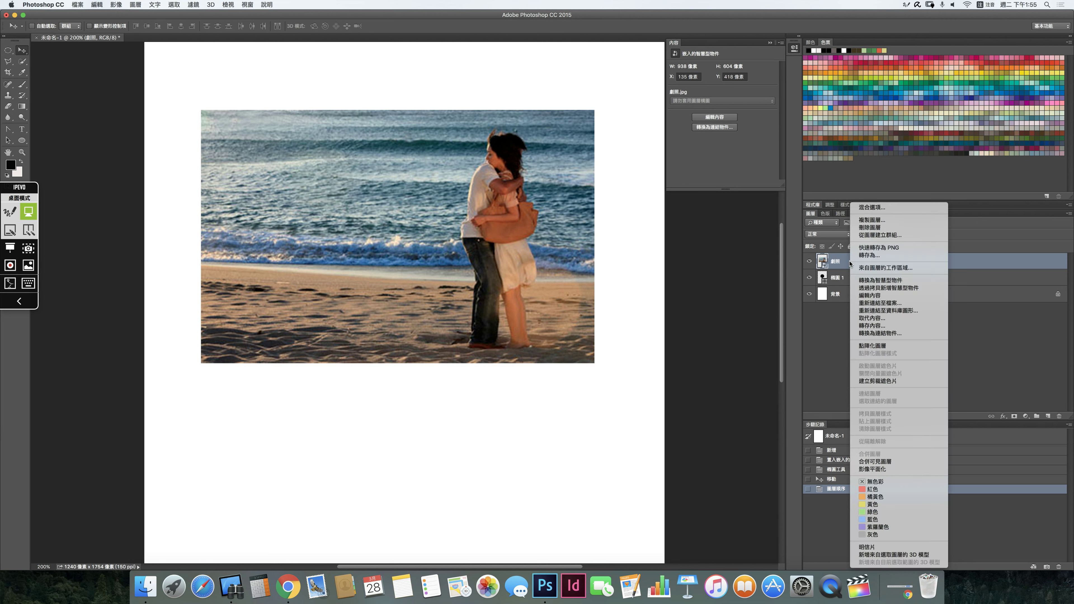
{"action": "left_click", "coordinate": [891, 381]}
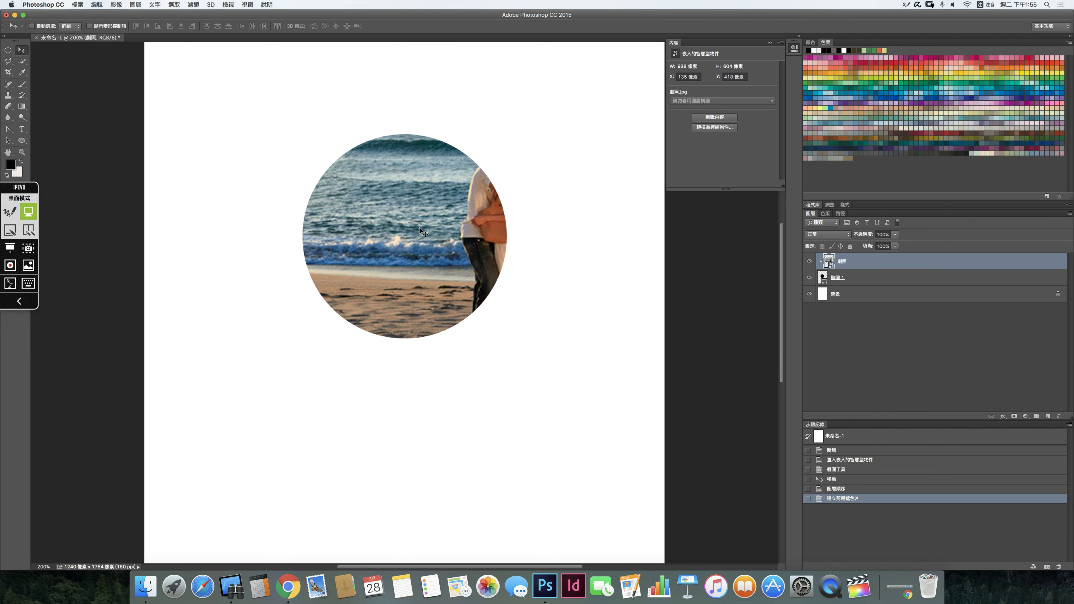
{"action": "left_click", "coordinate": [10, 212]}
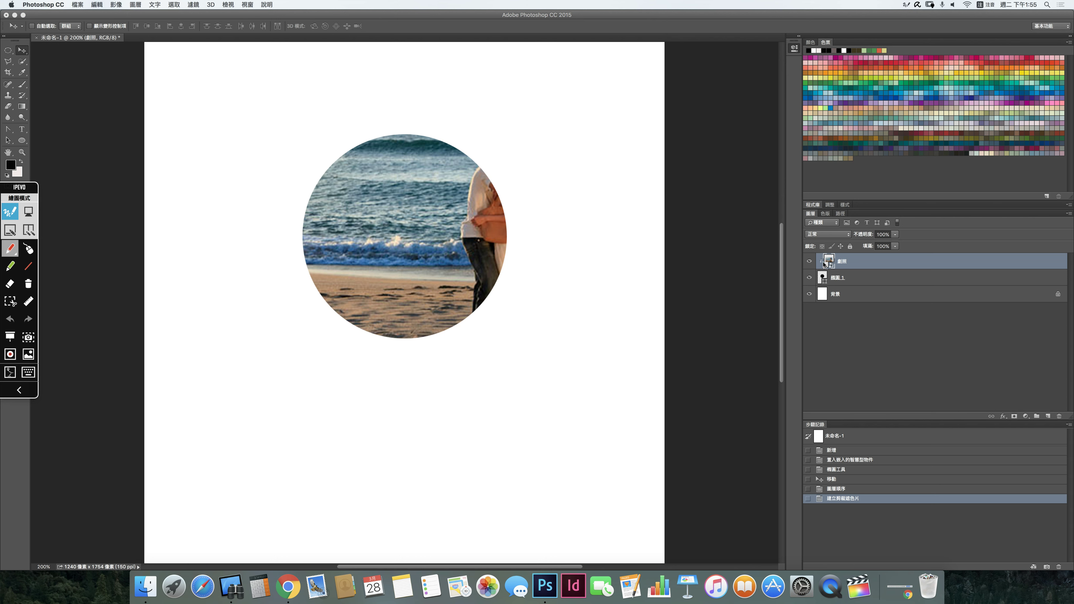
{"action": "mouse_move", "coordinate": [820, 272]}
{"action": "left_mouse_down"}
{"action": "mouse_move", "coordinate": [831, 250]}
{"action": "mouse_move", "coordinate": [818, 279]}
{"action": "mouse_move", "coordinate": [820, 270]}
{"action": "left_mouse_up"}
{"action": "left_click", "coordinate": [27, 215]}
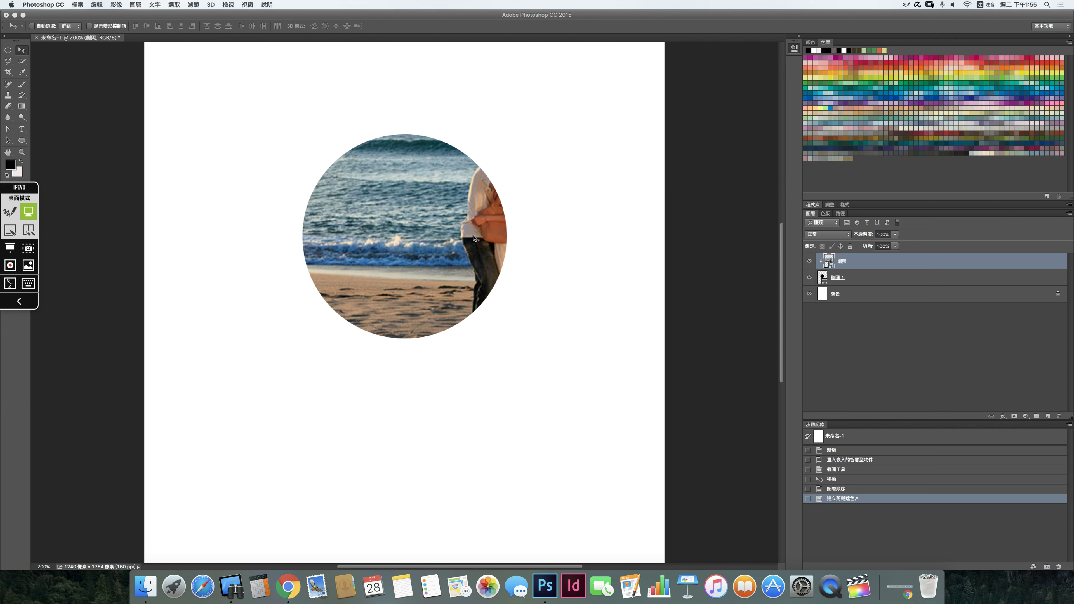
Reposition the clipped photo so the couple sits inside the circle, and group the photo and ellipse layers.
{"action": "left_click", "coordinate": [860, 266]}
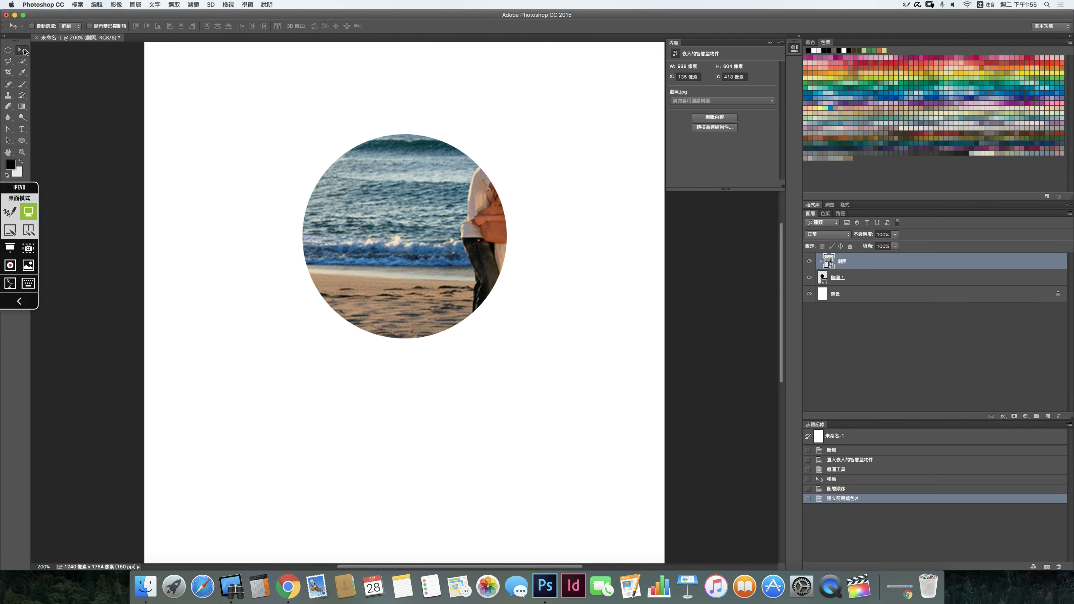
{"action": "left_click_drag", "start_coordinate": [430, 252], "coordinate": [399, 271]}
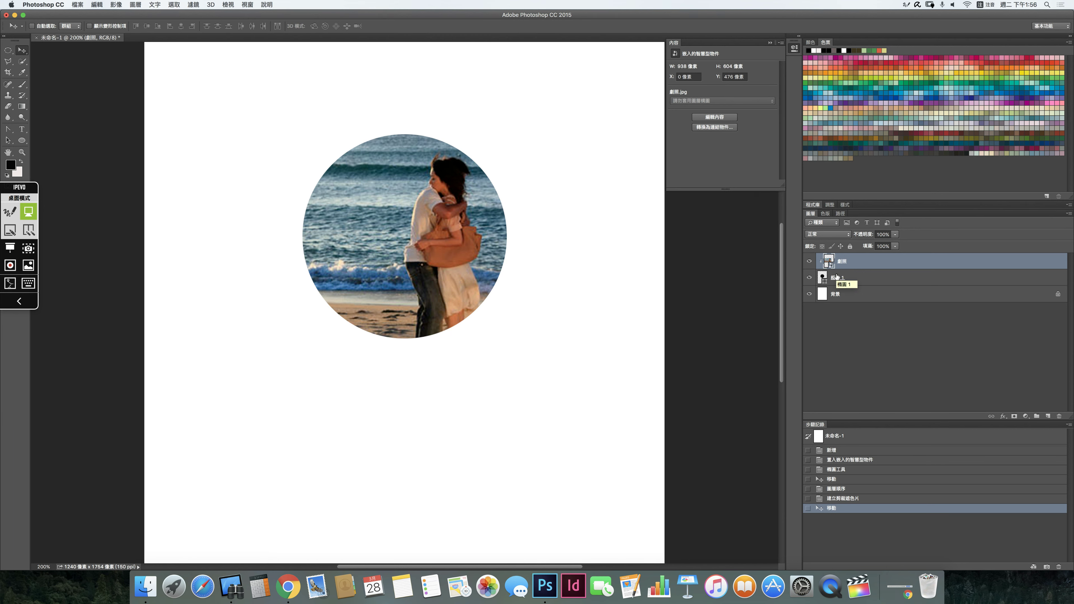
{"action": "left_click", "coordinate": [865, 278], "text": "shift"}
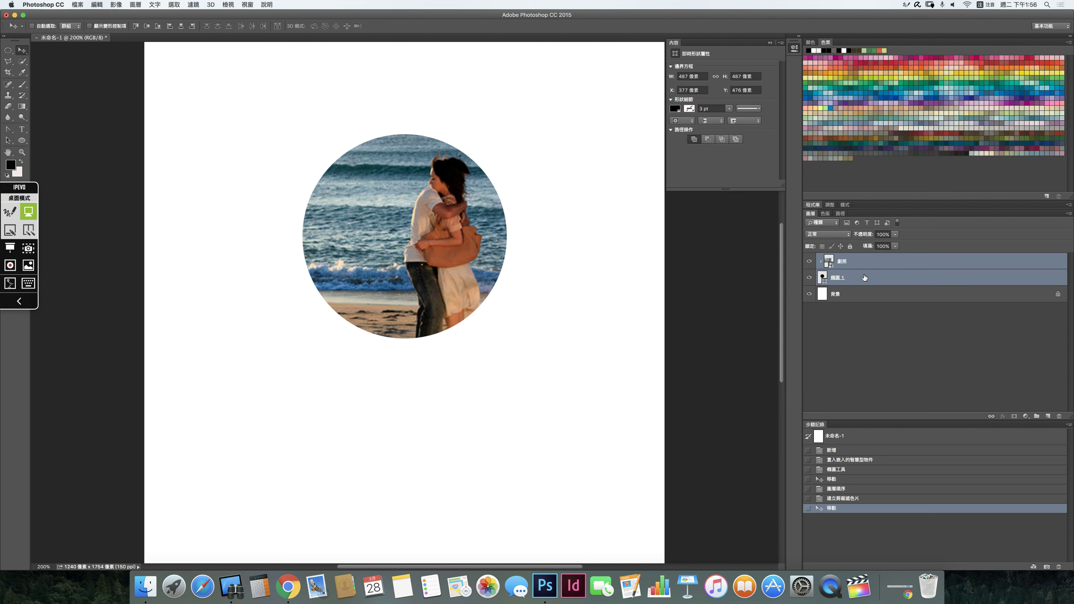
{"action": "left_click", "coordinate": [1037, 416]}
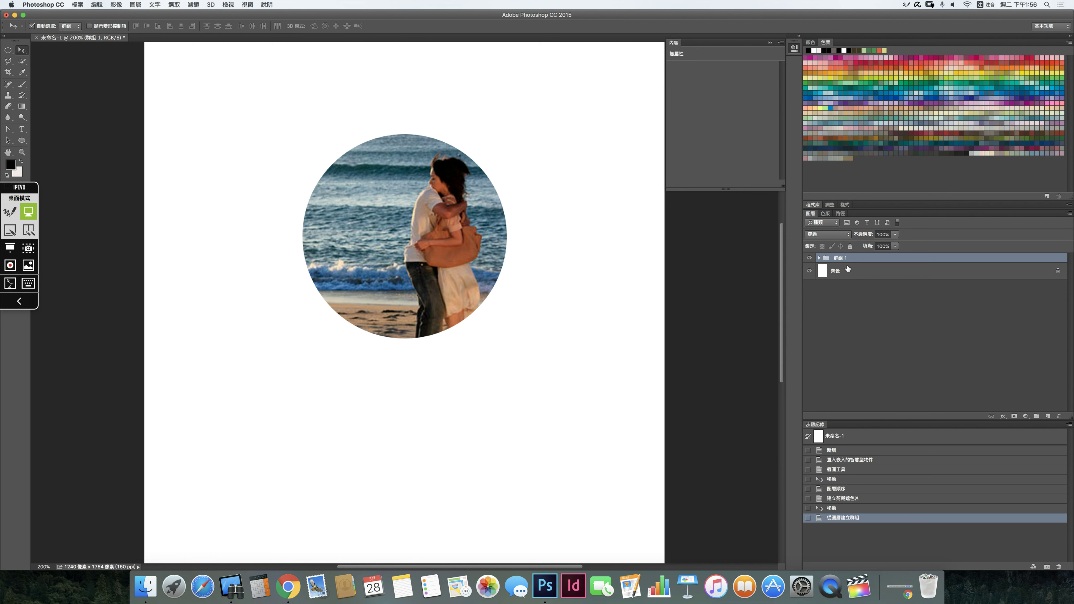
Scale the circular photo group down to less than half its size and move it to the page's upper right.
{"action": "key", "text": "super+t"}
{"action": "left_click_drag", "start_coordinate": [537, 388], "coordinate": [537, 320]}
{"action": "key", "text": "super+z"}
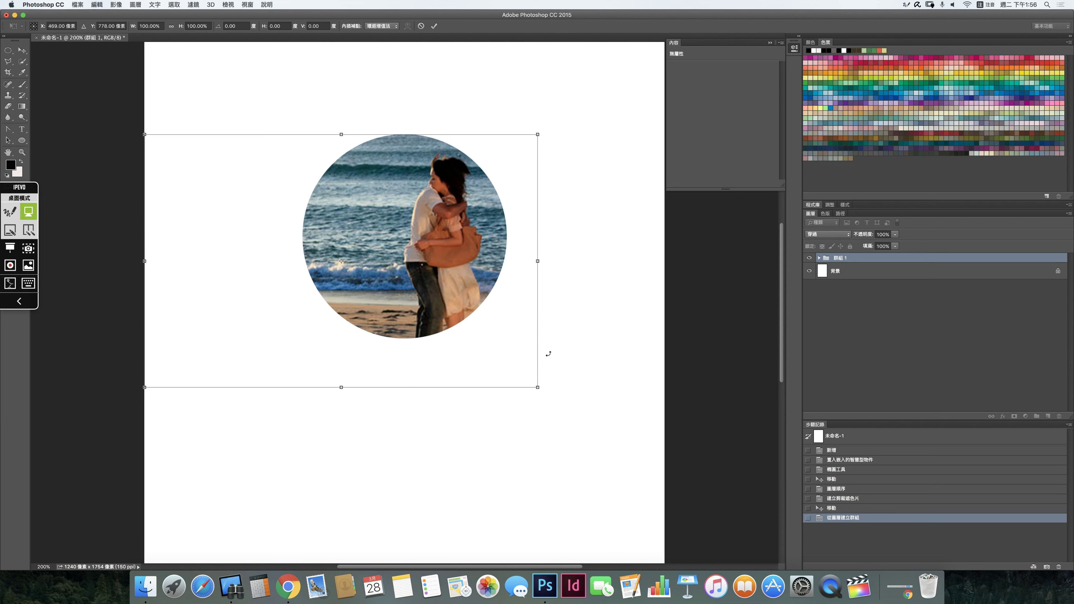
{"action": "left_click_drag", "start_coordinate": [538, 387], "coordinate": [309, 240]}
{"action": "key", "text": "Return"}
{"action": "left_click_drag", "start_coordinate": [246, 181], "coordinate": [526, 148]}
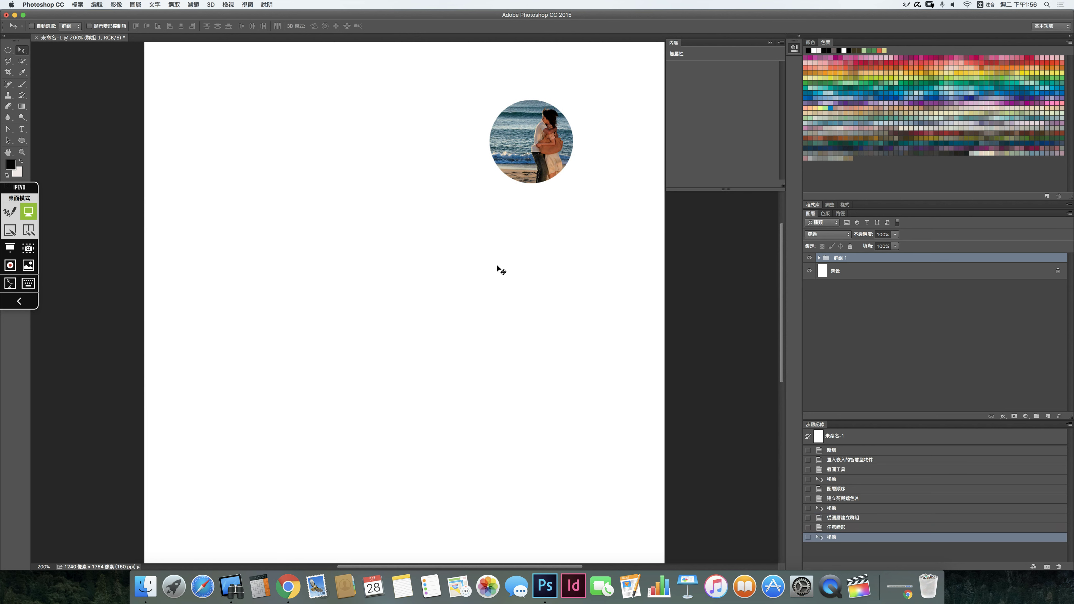
Draw a five-sided polygon about 276 by 286 px on the blank area below and left of the circular photo.
{"action": "left_click_drag", "start_coordinate": [26, 146], "coordinate": [55, 165]}
{"action": "left_click_drag", "start_coordinate": [323, 239], "coordinate": [374, 273]}
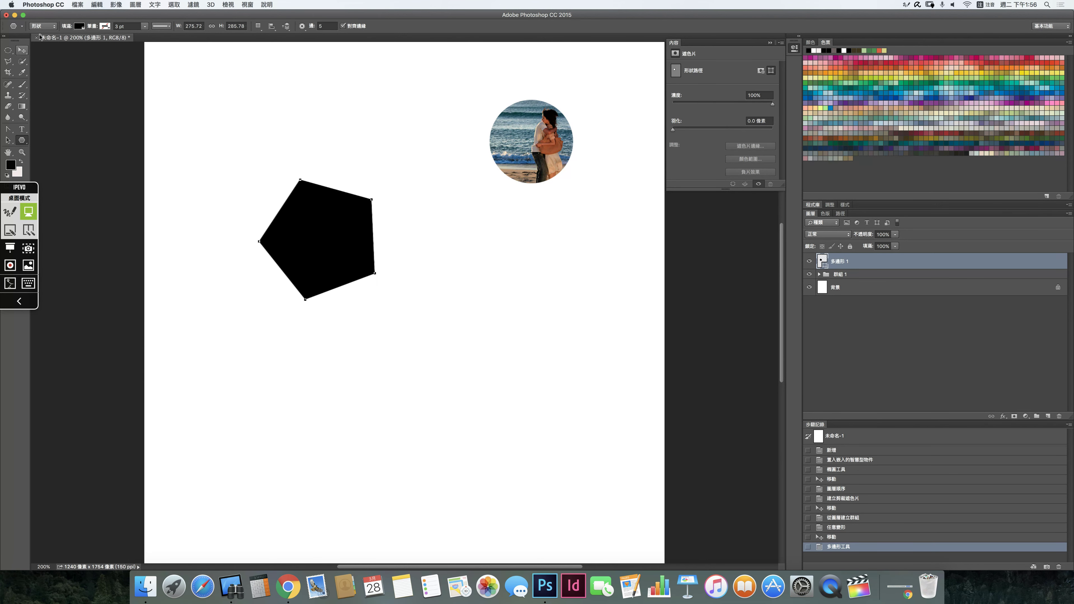
Place 劇照.jpg into the document again, on a layer above the pentagon.
{"action": "left_click", "coordinate": [78, 4]}
{"action": "left_click", "coordinate": [98, 156]}
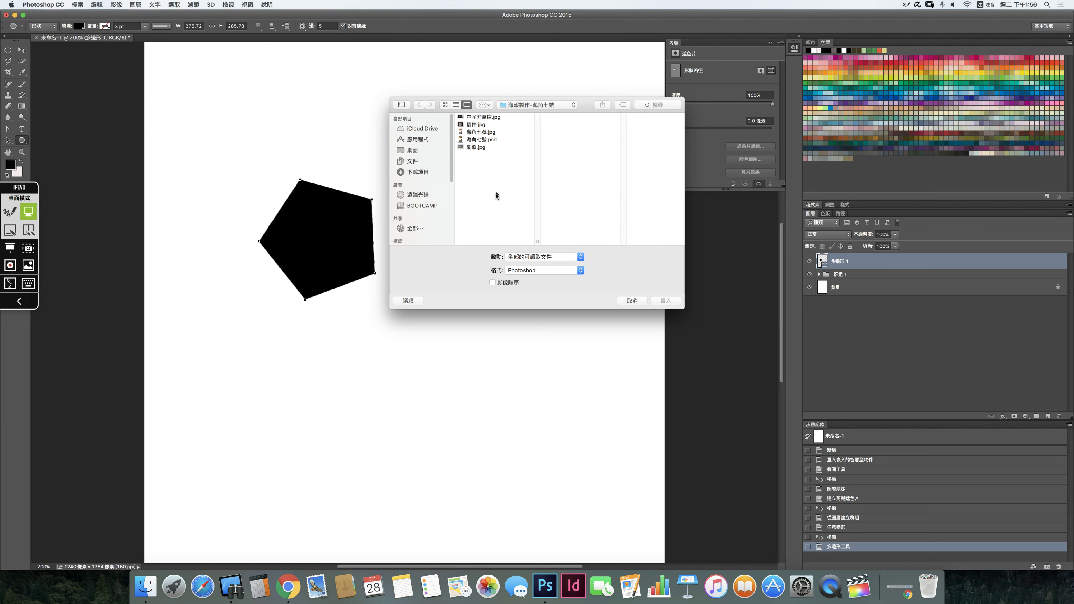
{"action": "left_click", "coordinate": [481, 147]}
{"action": "left_click", "coordinate": [665, 301]}
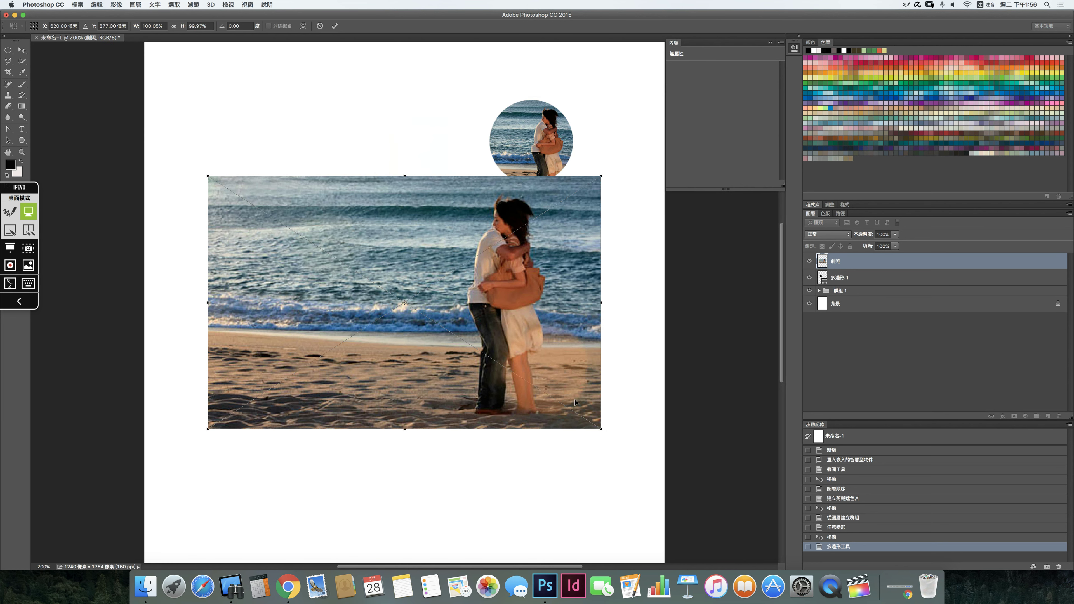
{"action": "key", "text": "Return"}
Discard the stray polygon and move the newly placed photo up and to the left over the pentagon.
{"action": "left_click_drag", "start_coordinate": [353, 299], "coordinate": [311, 299]}
{"action": "key", "text": "BackSpace"}
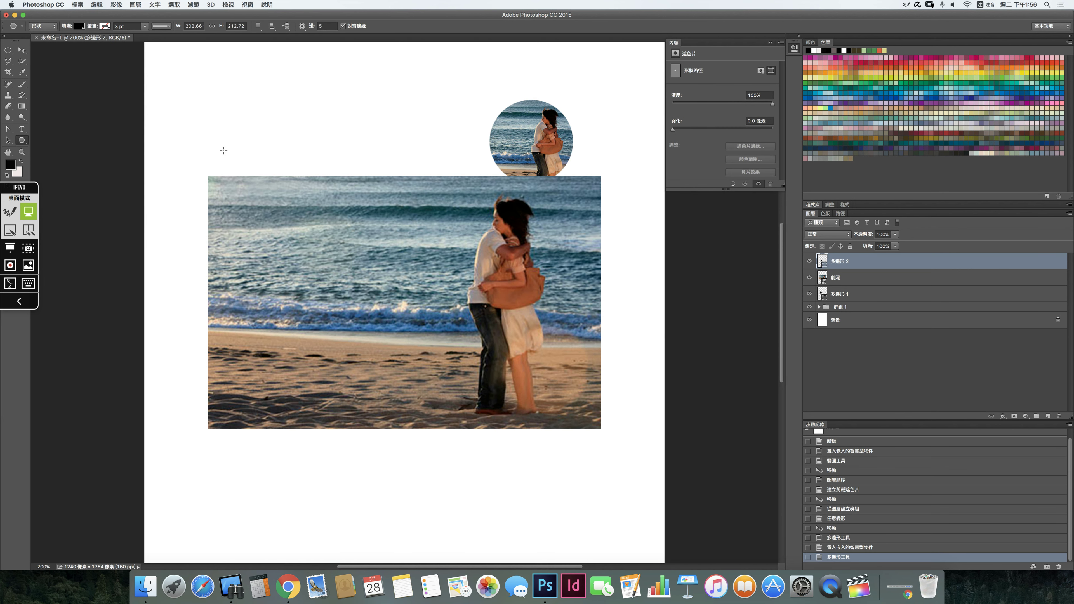
{"action": "key", "text": "v"}
{"action": "left_click_drag", "start_coordinate": [394, 262], "coordinate": [343, 229]}
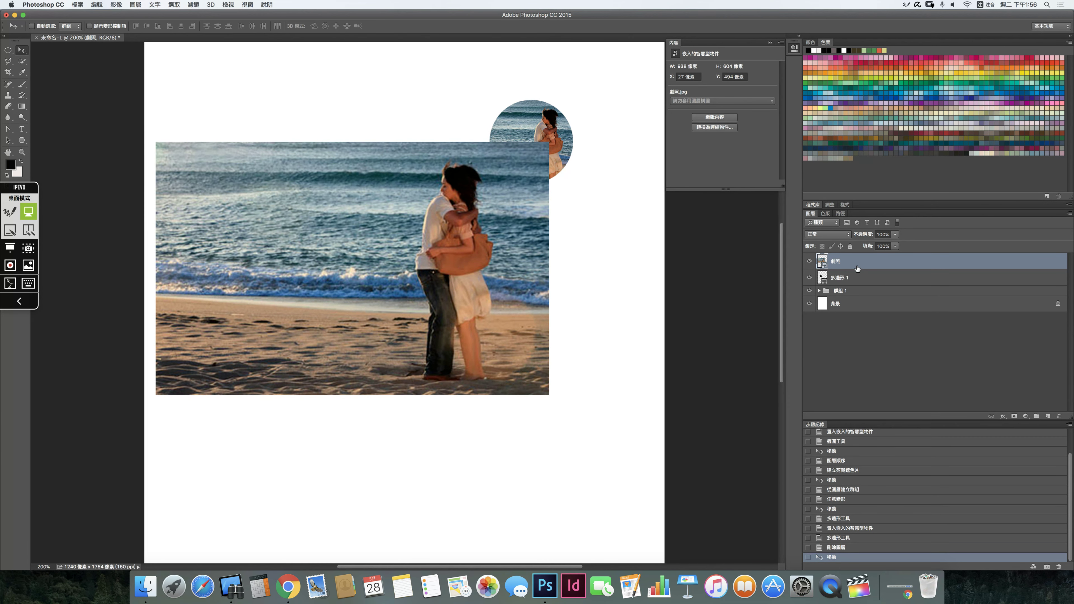
Clip the new photo to the pentagon with a clipping mask and shift it so the couple shows inside the shape.
{"action": "right_click", "coordinate": [856, 257]}
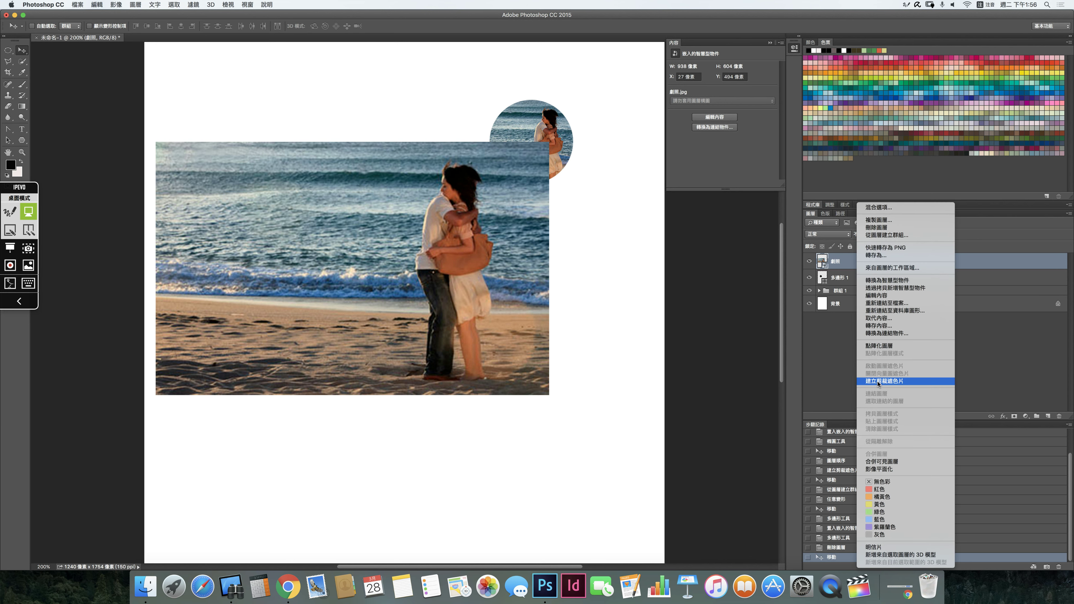
{"action": "left_click", "coordinate": [913, 382]}
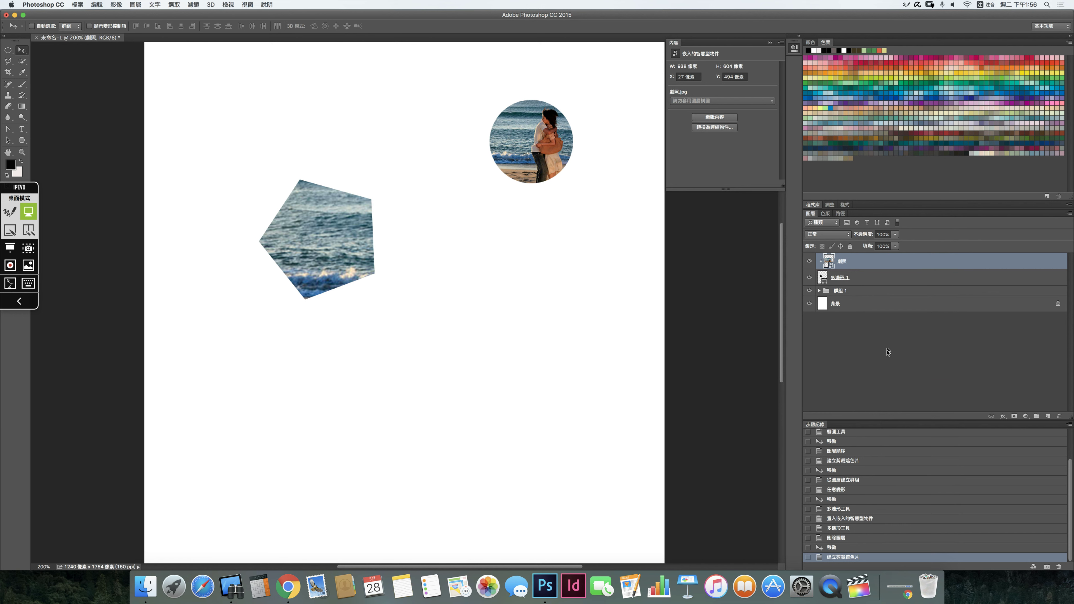
{"action": "left_click_drag", "start_coordinate": [384, 270], "coordinate": [231, 296]}
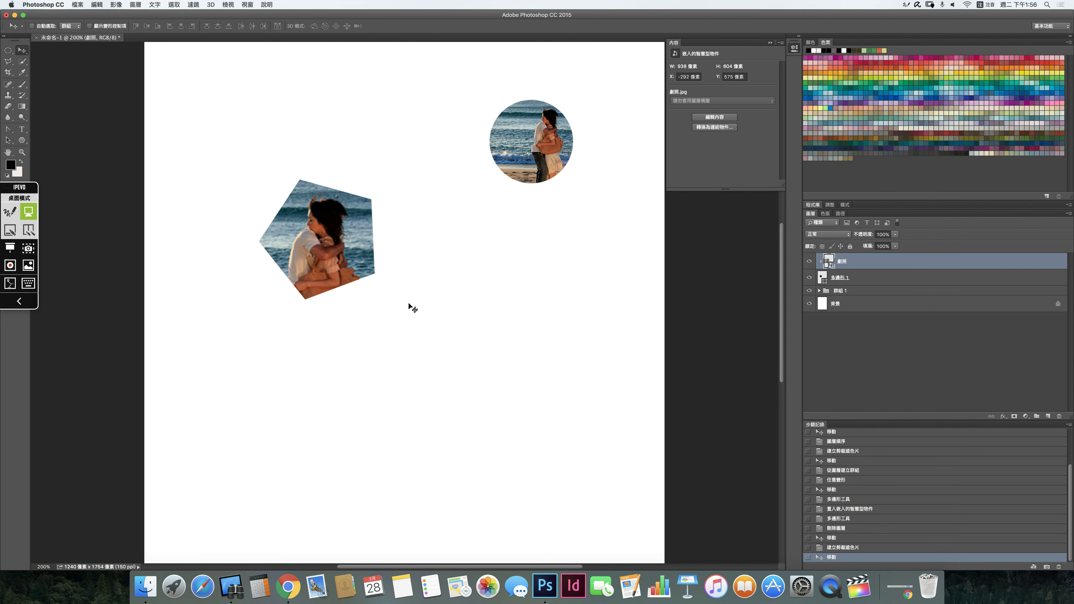
Group the pentagon and its clipped photo layer, and move the group up beside the circular photo.
{"action": "left_click", "coordinate": [858, 279]}
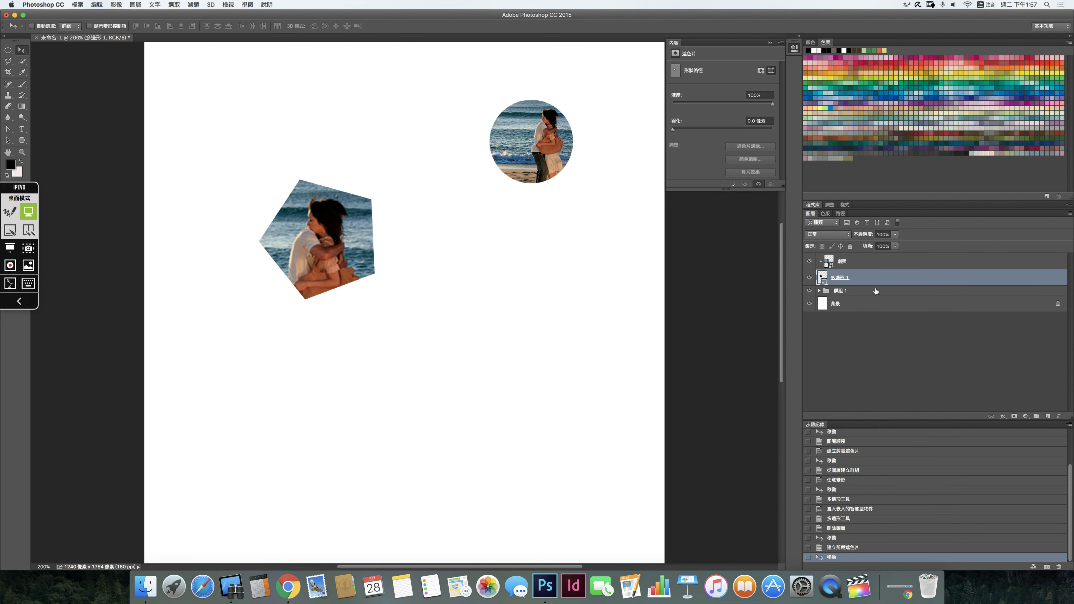
{"action": "left_click", "coordinate": [873, 267], "text": "shift"}
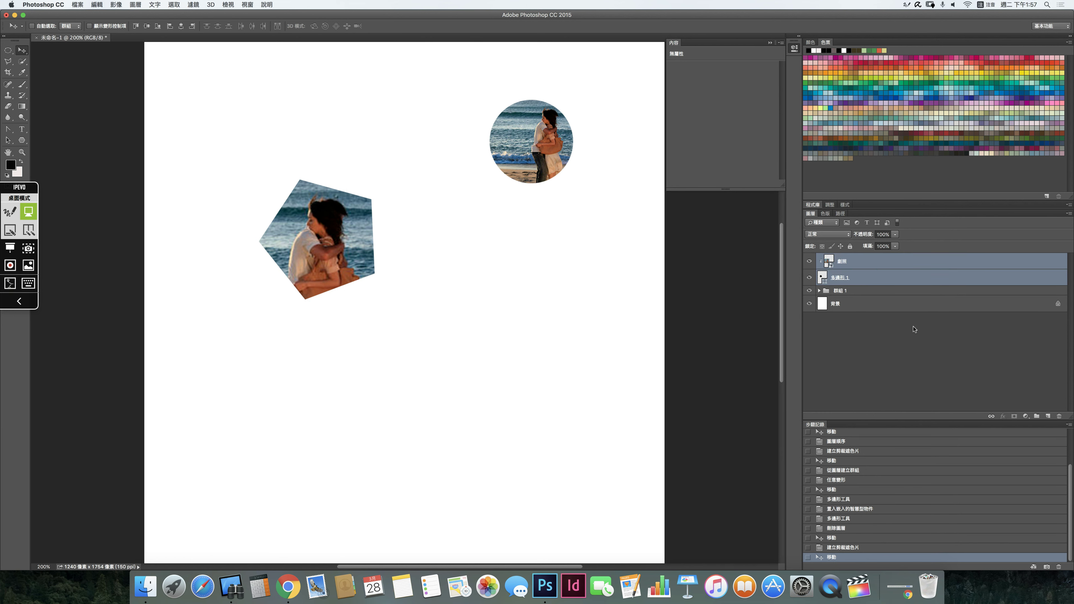
{"action": "left_click", "coordinate": [1036, 416]}
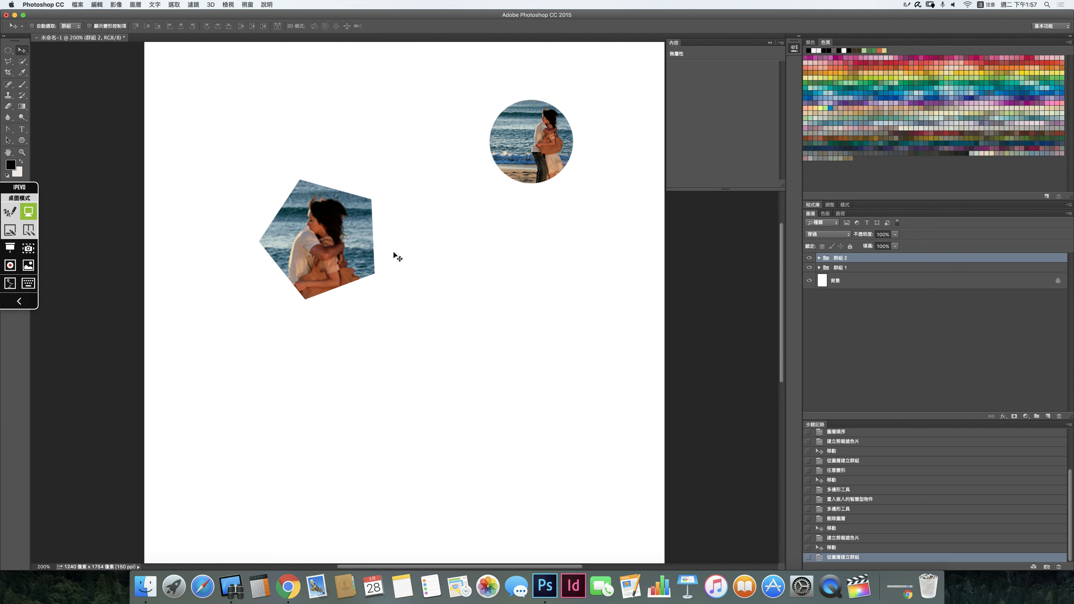
{"action": "left_click_drag", "start_coordinate": [344, 256], "coordinate": [389, 146]}
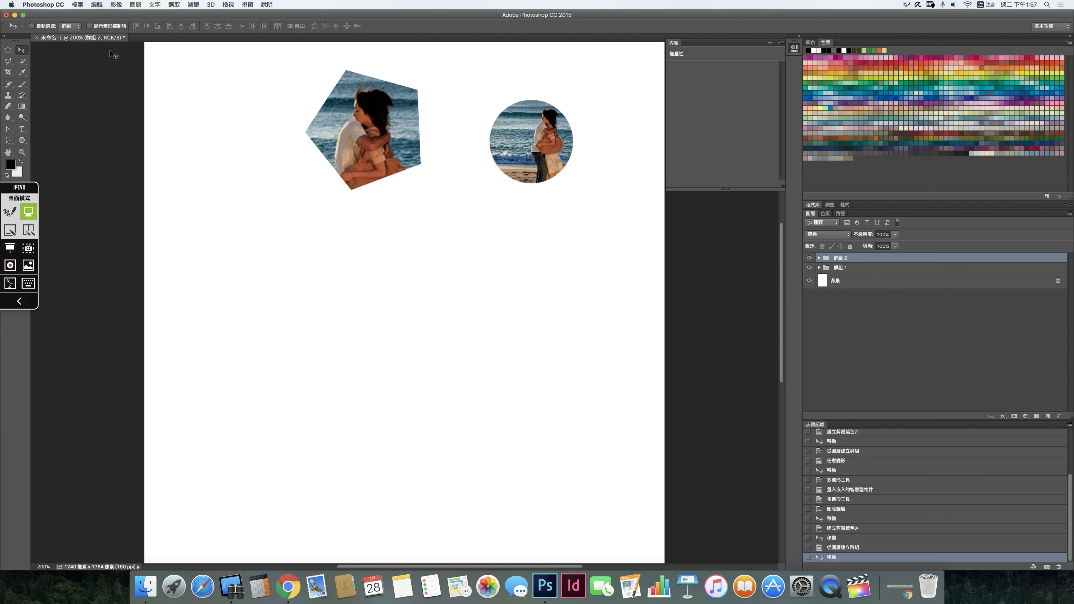
Draw a custom shape of nine tiled diamonds, about 529 by 528 px, and move it up and left beneath the cropped photos.
{"action": "left_click", "coordinate": [22, 140]}
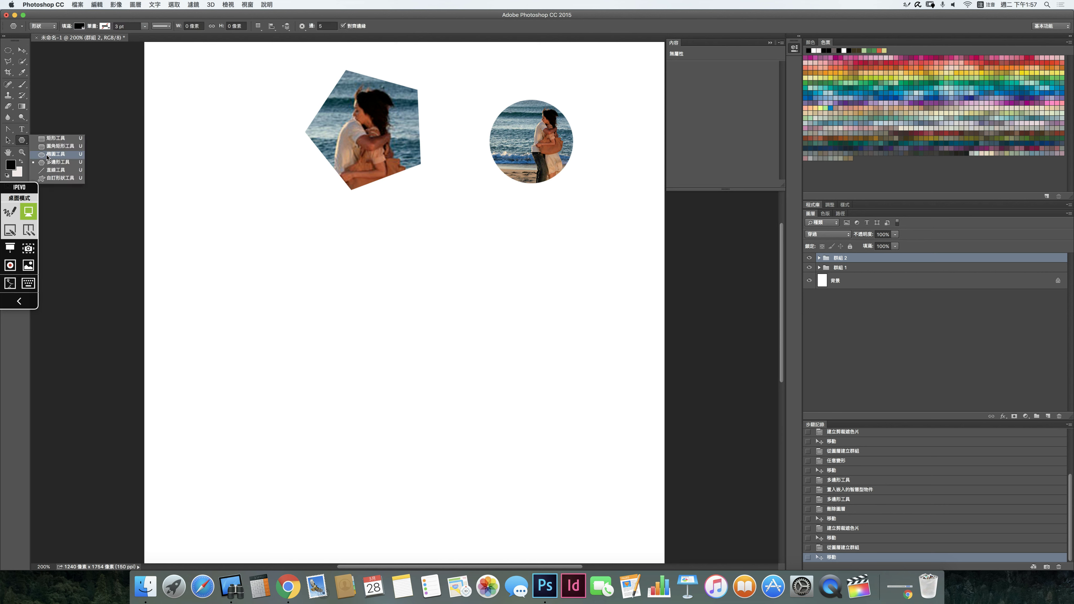
{"action": "left_click", "coordinate": [59, 179]}
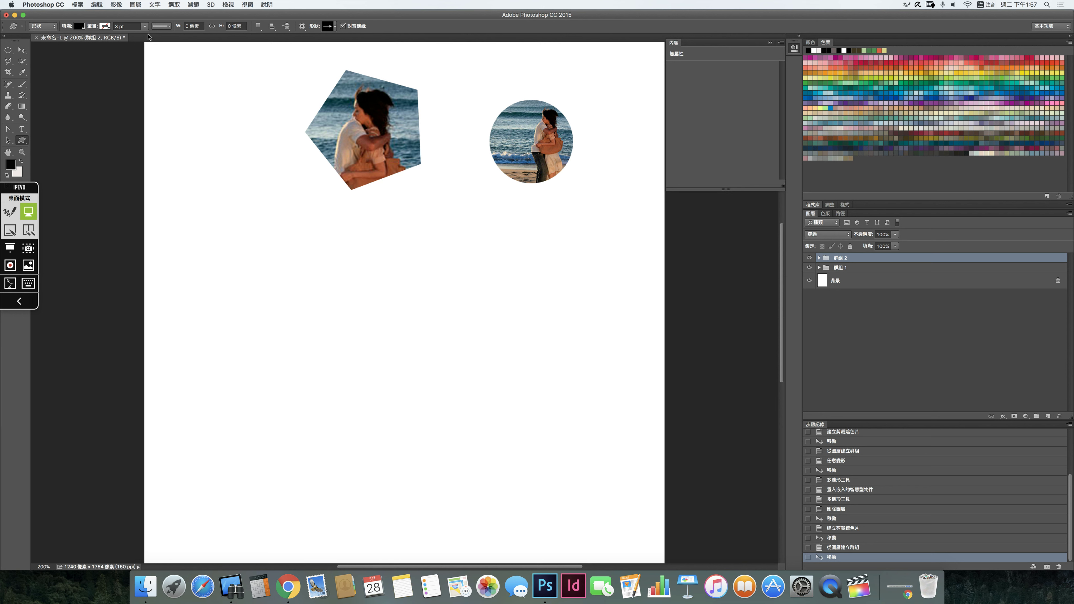
{"action": "left_click", "coordinate": [334, 27]}
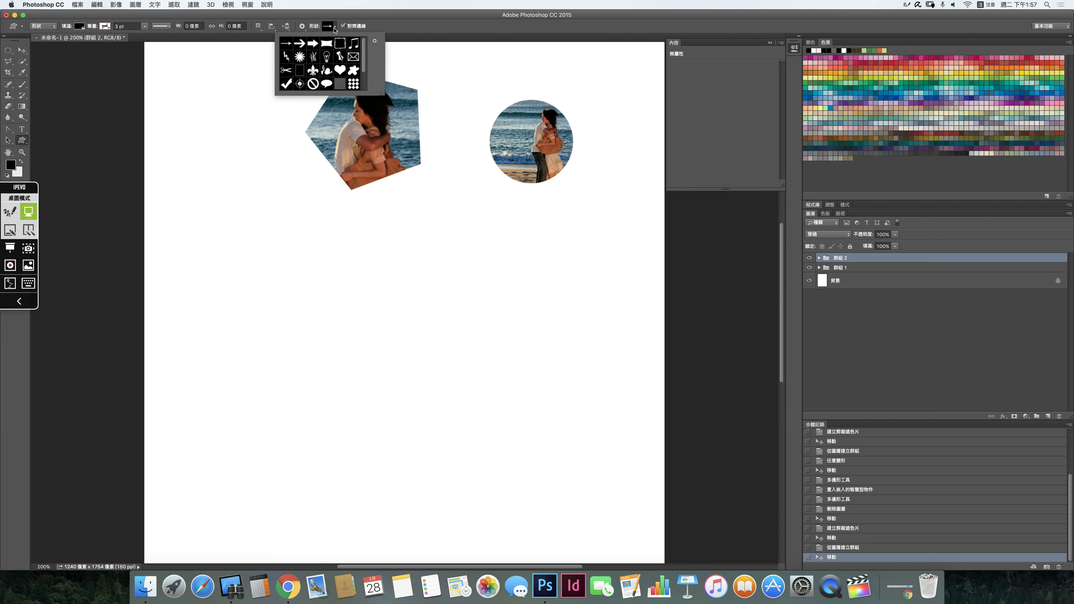
{"action": "left_click_drag", "start_coordinate": [366, 52], "coordinate": [365, 80]}
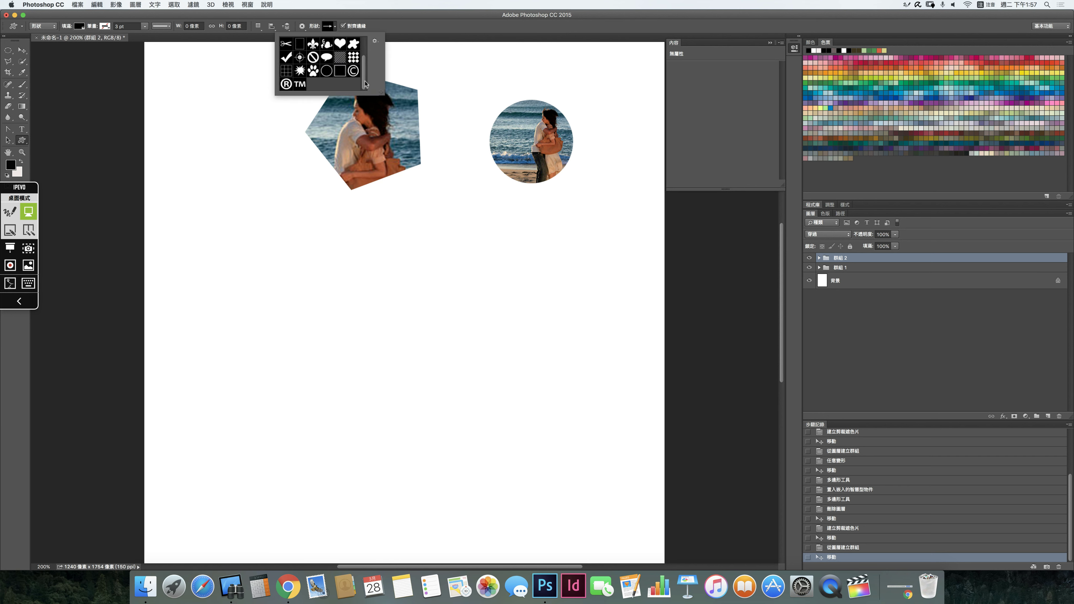
{"action": "left_click", "coordinate": [354, 61]}
{"action": "left_click_drag", "start_coordinate": [323, 258], "coordinate": [586, 478]}
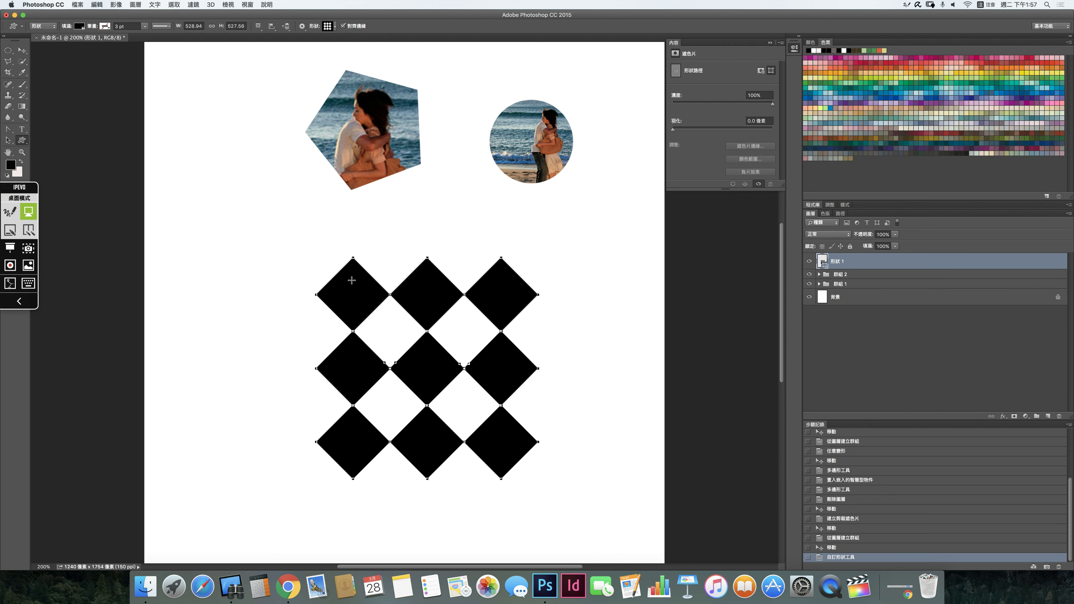
{"action": "left_click", "coordinate": [21, 50]}
{"action": "left_click_drag", "start_coordinate": [339, 283], "coordinate": [300, 263]}
Place 劇照.jpg as an embedded smart object and position it over the diamond grid.
{"action": "left_click", "coordinate": [78, 5]}
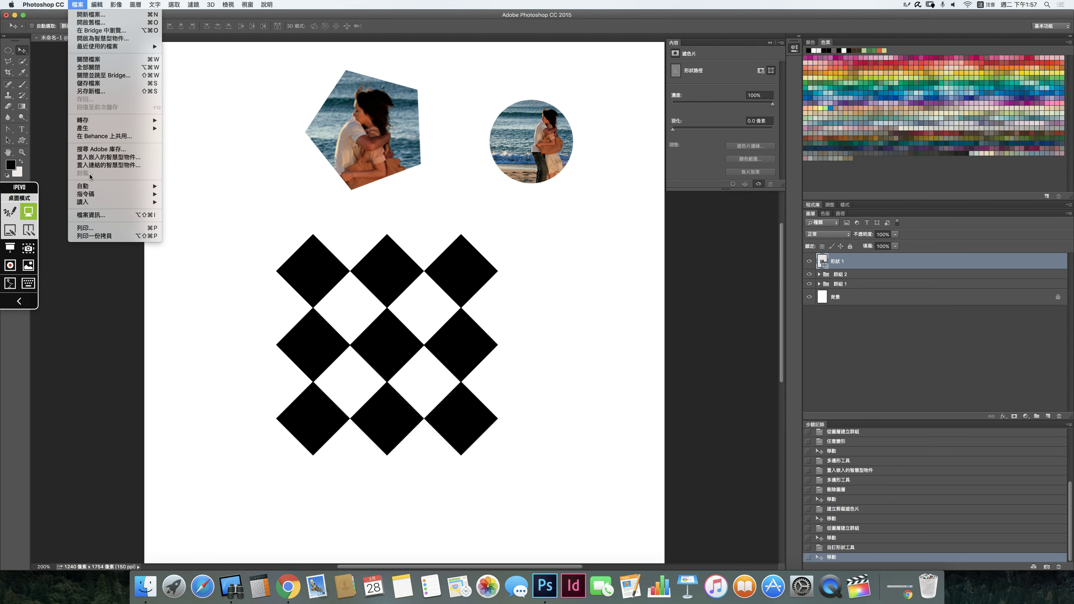
{"action": "left_click", "coordinate": [100, 158]}
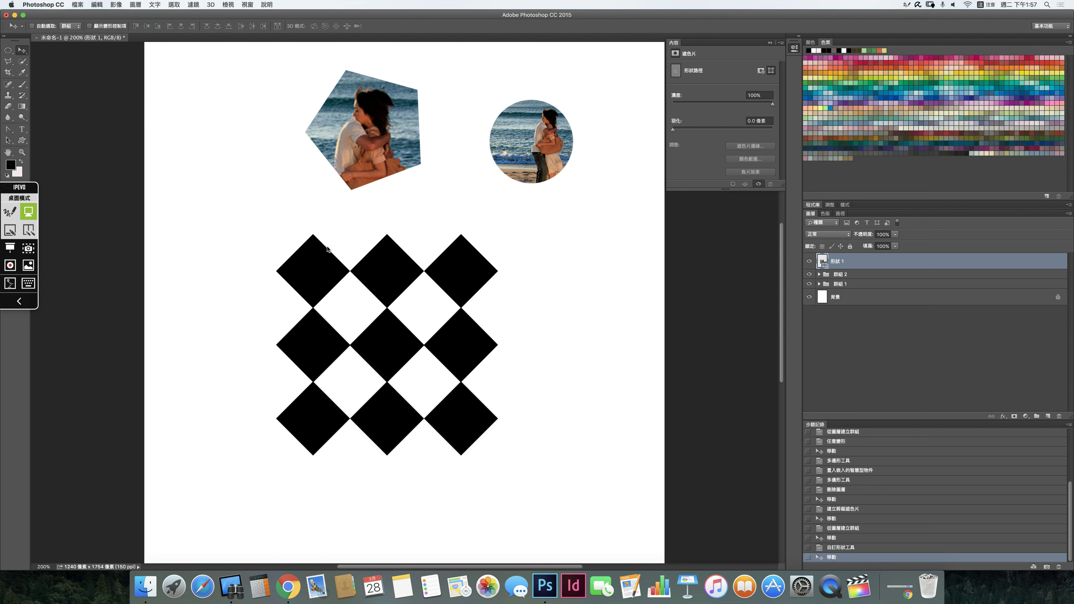
{"action": "double_click", "coordinate": [486, 147]}
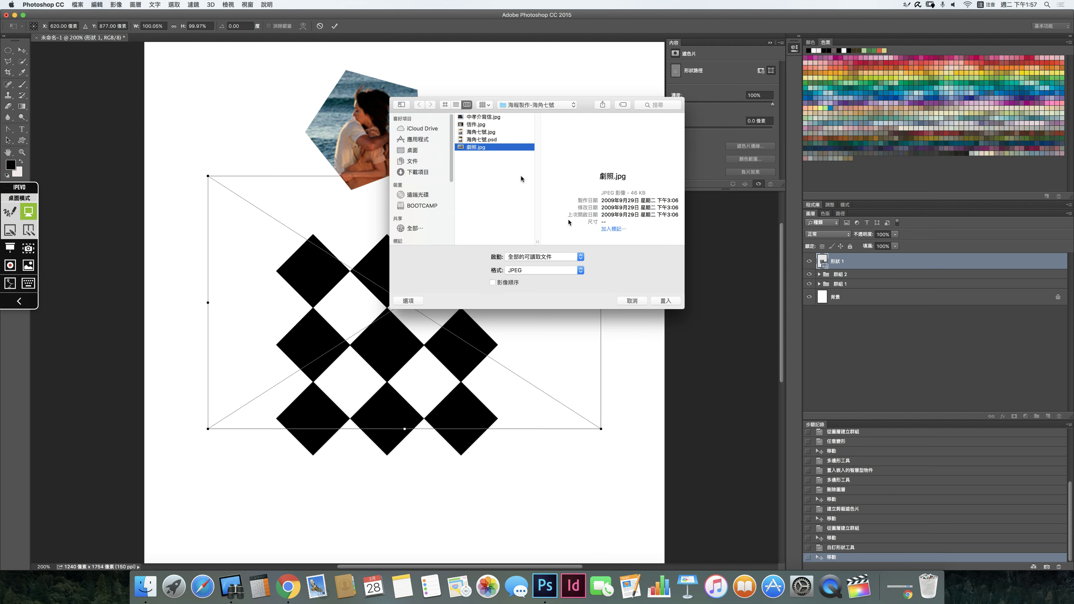
{"action": "left_click_drag", "start_coordinate": [425, 278], "coordinate": [420, 304]}
{"action": "key", "text": "Return"}
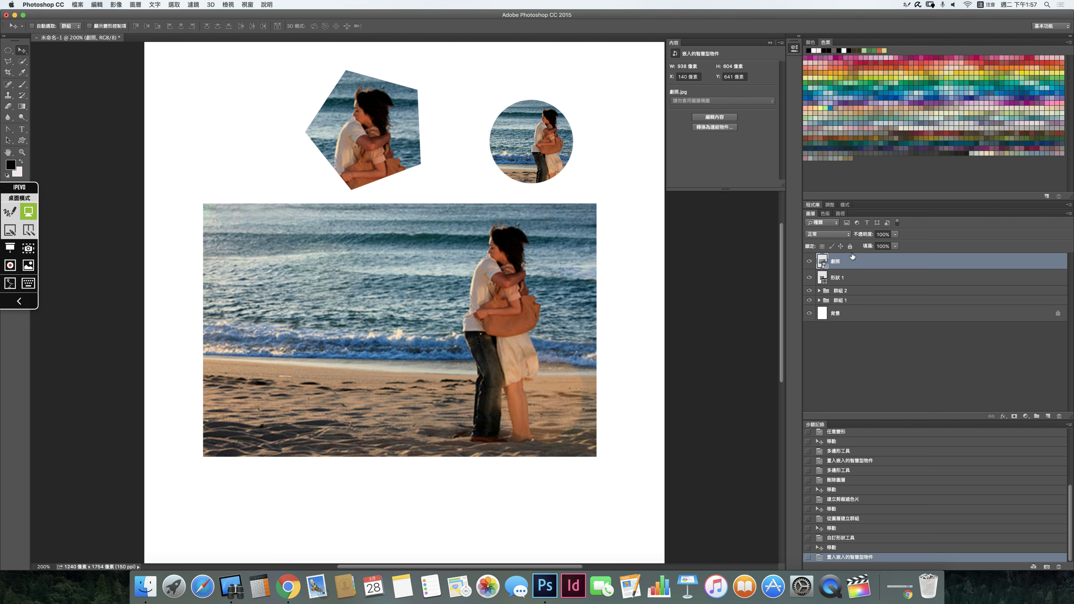
Clip the placed photo to the diamond grid and shift it so the couple shows in the right-hand column of diamonds.
{"action": "left_click", "coordinate": [854, 278], "text": "shift"}
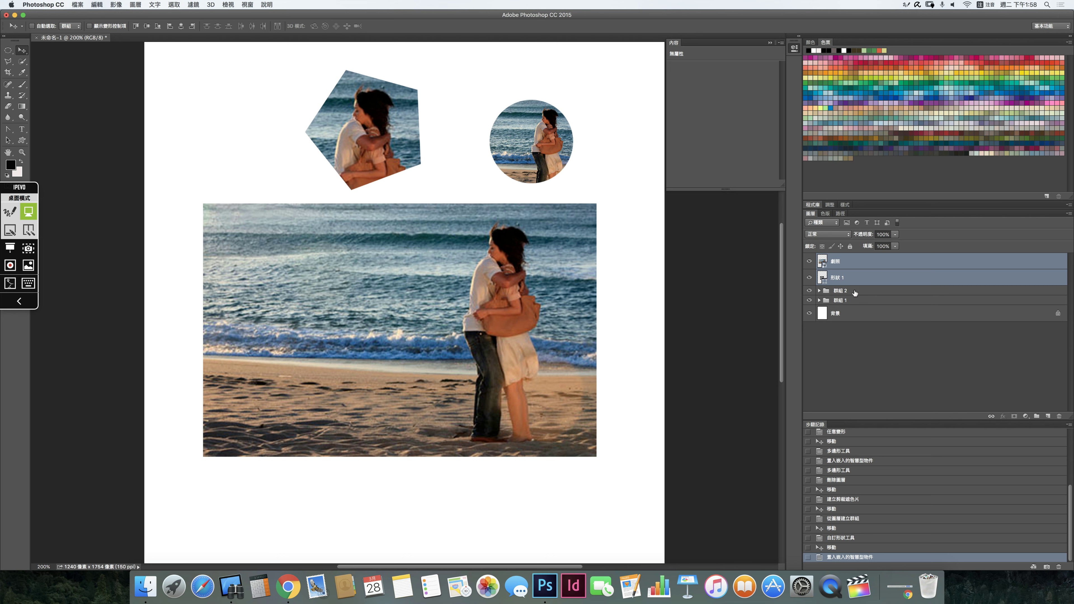
{"action": "left_click", "coordinate": [841, 266], "text": "alt"}
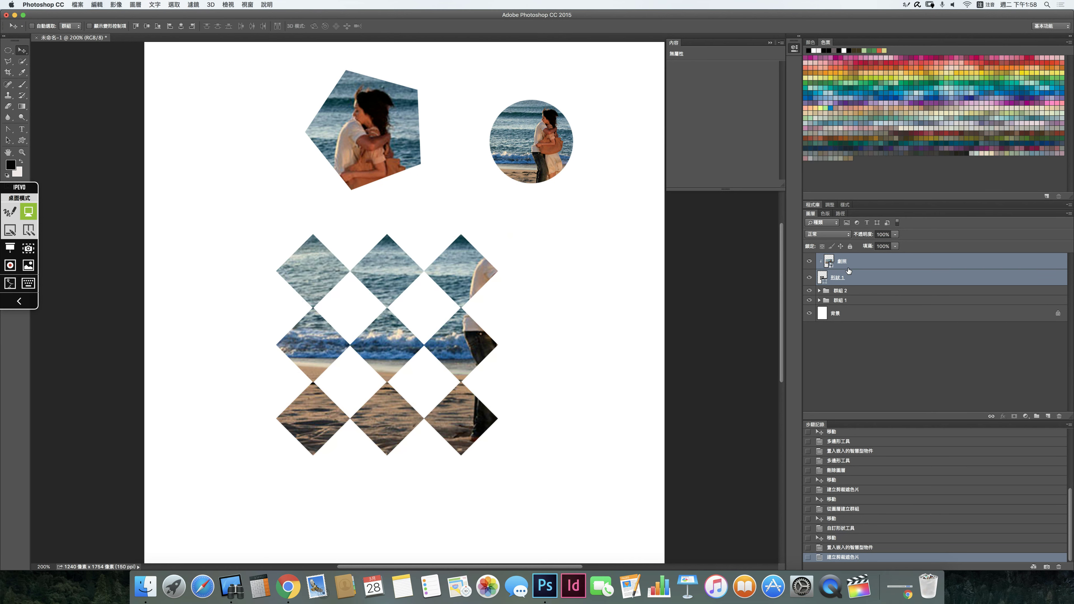
{"action": "left_click", "coordinate": [849, 266]}
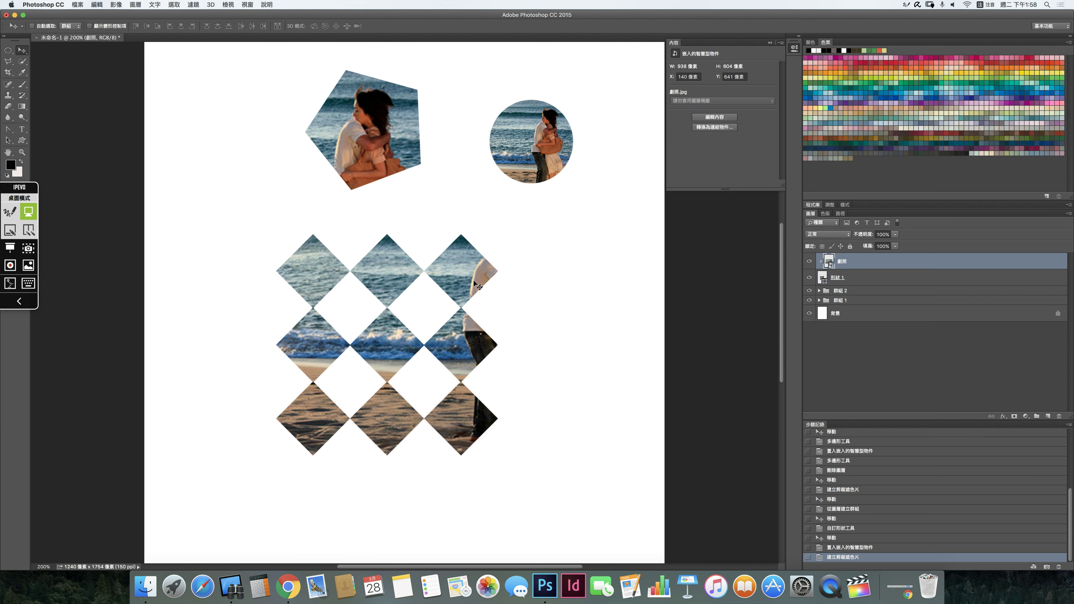
{"action": "left_click_drag", "start_coordinate": [476, 284], "coordinate": [428, 295]}
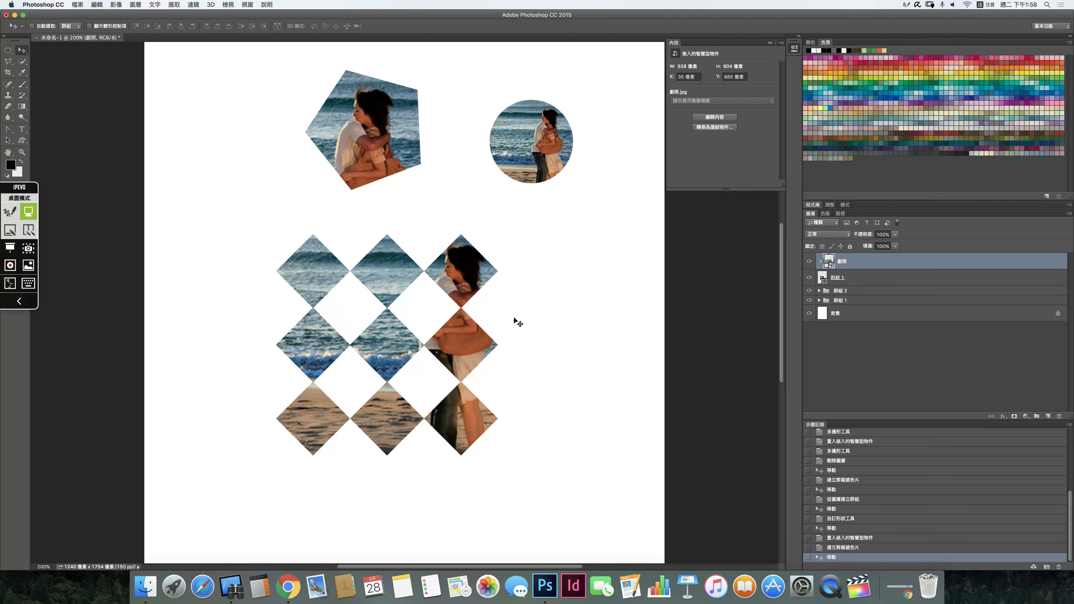
Group the diamond grid with its clipped photo and scale the group to about 74%, placing it beneath the circular photo.
{"action": "left_click_drag", "start_coordinate": [884, 281], "coordinate": [1036, 416]}
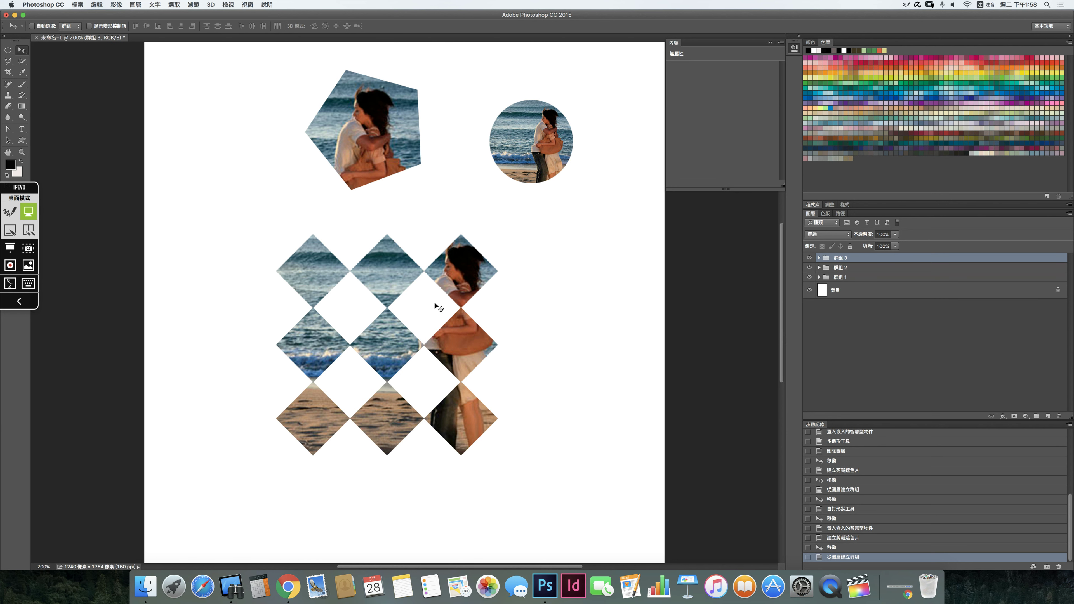
{"action": "key", "text": "super+t"}
{"action": "left_click_drag", "start_coordinate": [553, 474], "coordinate": [450, 410]}
{"action": "left_click_drag", "start_coordinate": [392, 314], "coordinate": [485, 328]}
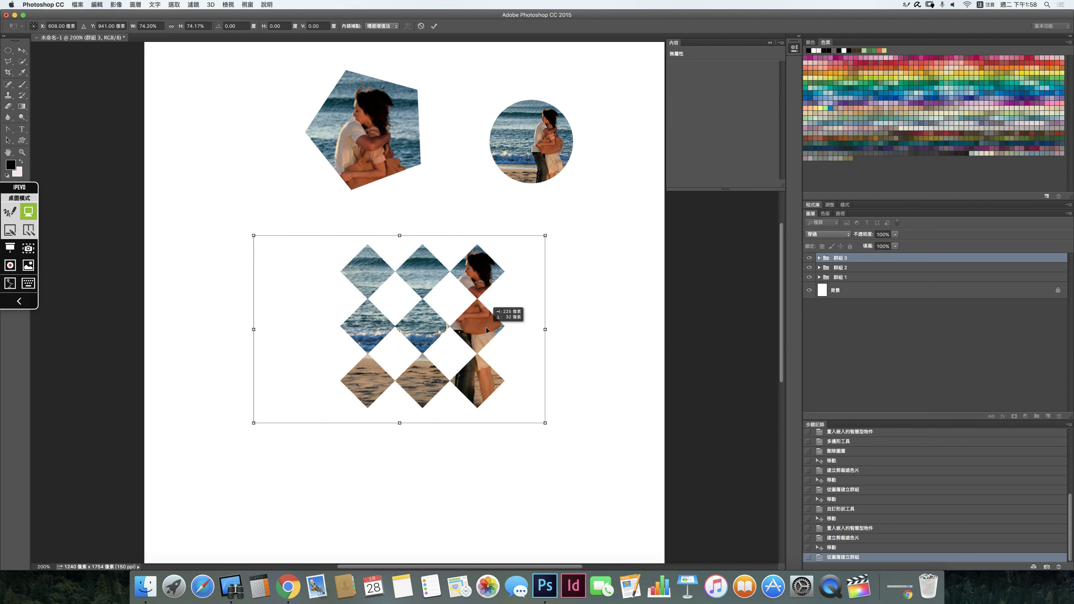
{"action": "key", "text": "Return"}
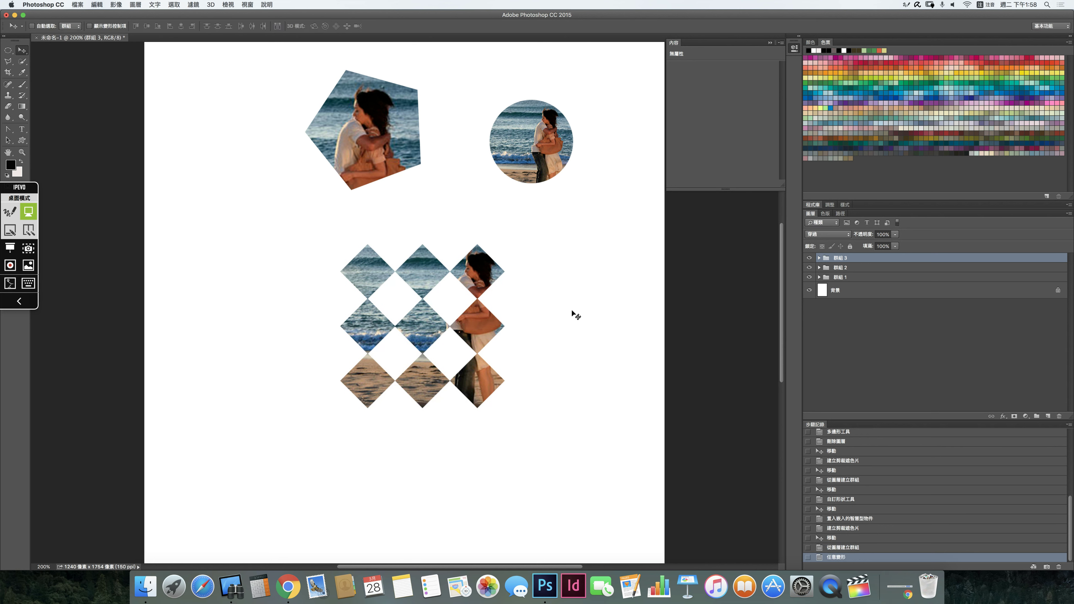
{"action": "left_click_drag", "start_coordinate": [478, 282], "coordinate": [570, 257]}
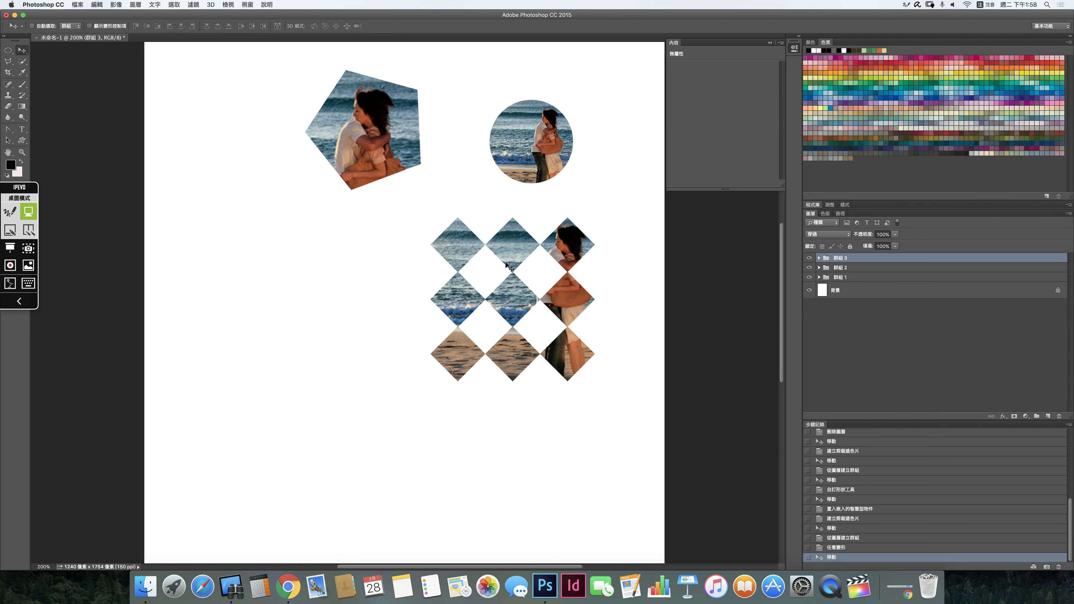
Add the text 剪裁遮色片 at 72 pt and move it below the diamond grid.
{"action": "left_click", "coordinate": [22, 130]}
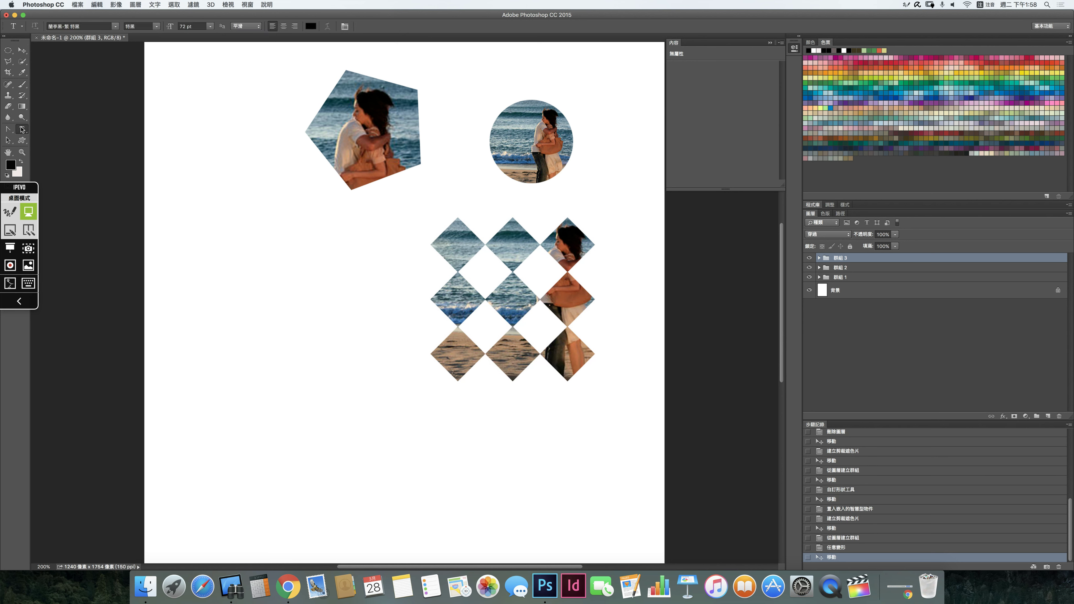
{"action": "left_click", "coordinate": [216, 256]}
{"action": "type", "text": "ㄨ"}
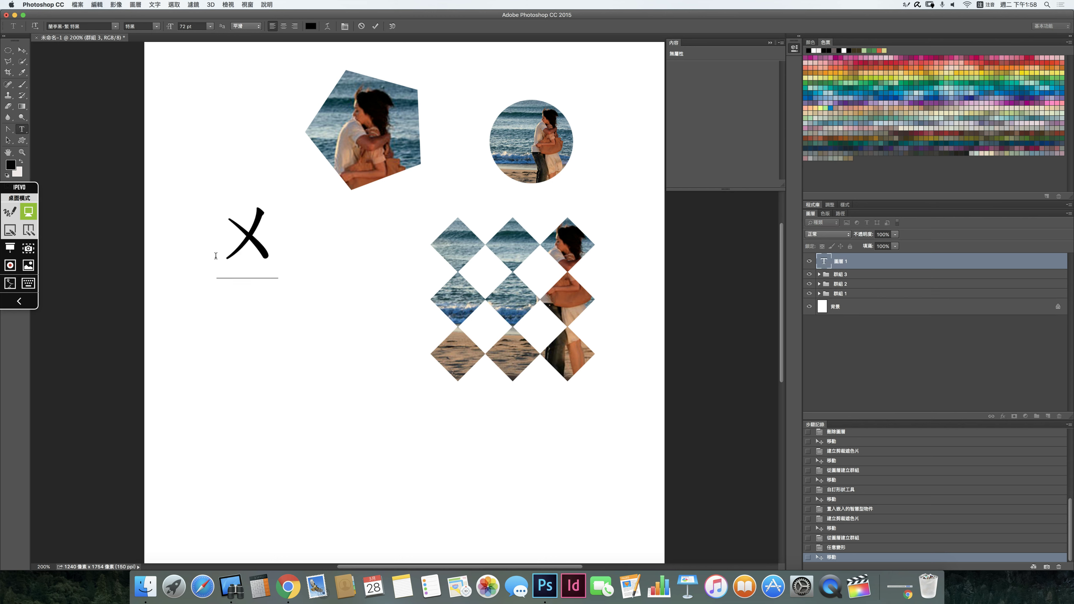
{"action": "key", "text": "ctrl+space"}
{"action": "key", "text": "ctrl+space"}
{"action": "type", "text": "tbnh jiyhv yit"}
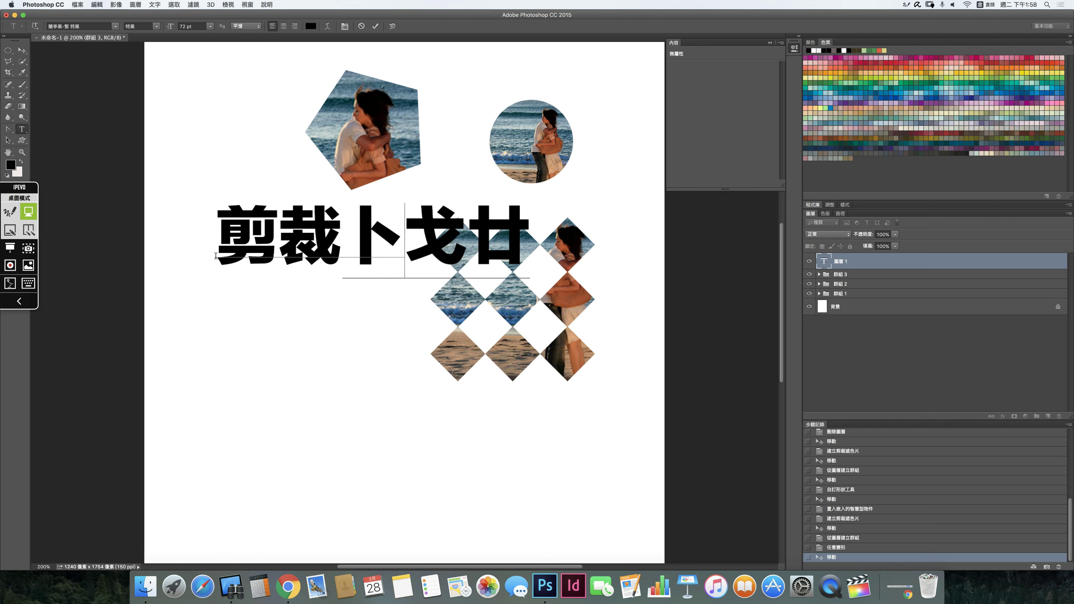
{"action": "type", "text": "f nau llml"}
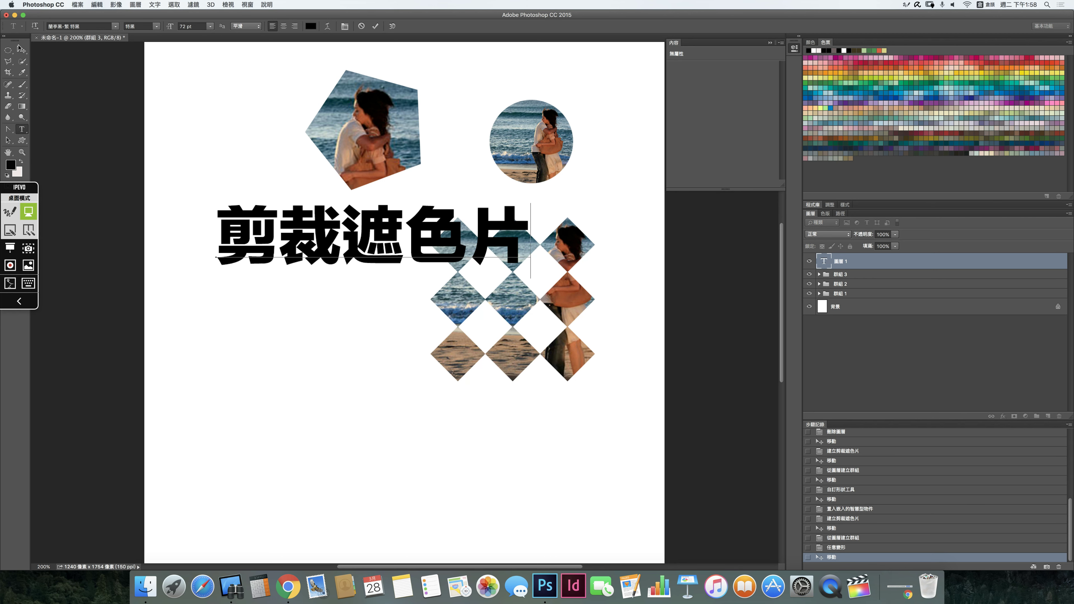
{"action": "key", "text": "super+Return"}
{"action": "key", "text": "v"}
{"action": "left_click_drag", "start_coordinate": [313, 270], "coordinate": [289, 477]}
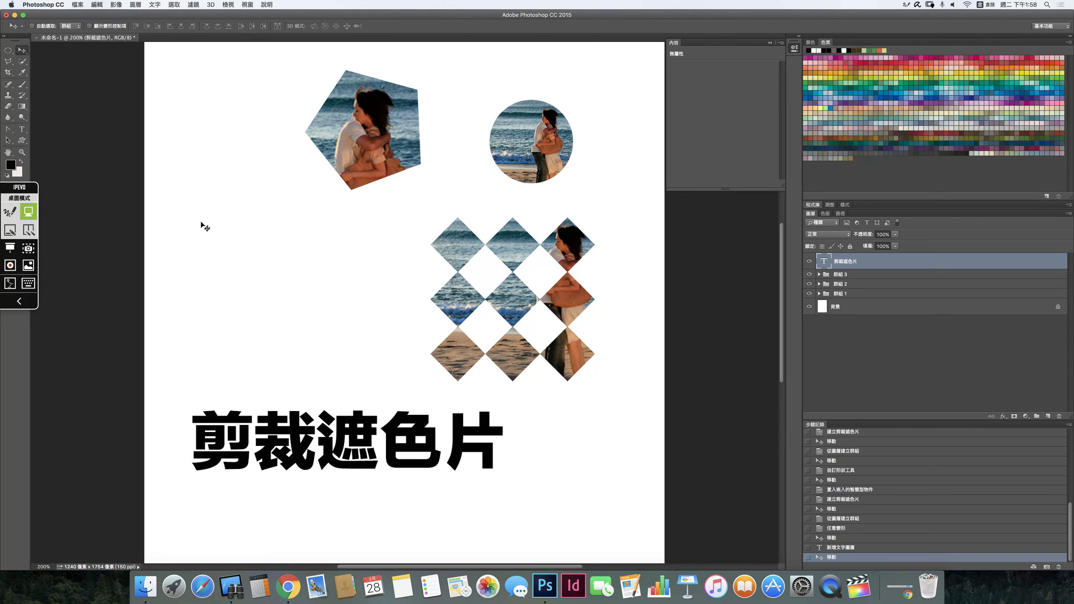
Place 劇照.jpg as an embedded smart object above the text layer and move it down to cover the text.
{"action": "left_click", "coordinate": [78, 4]}
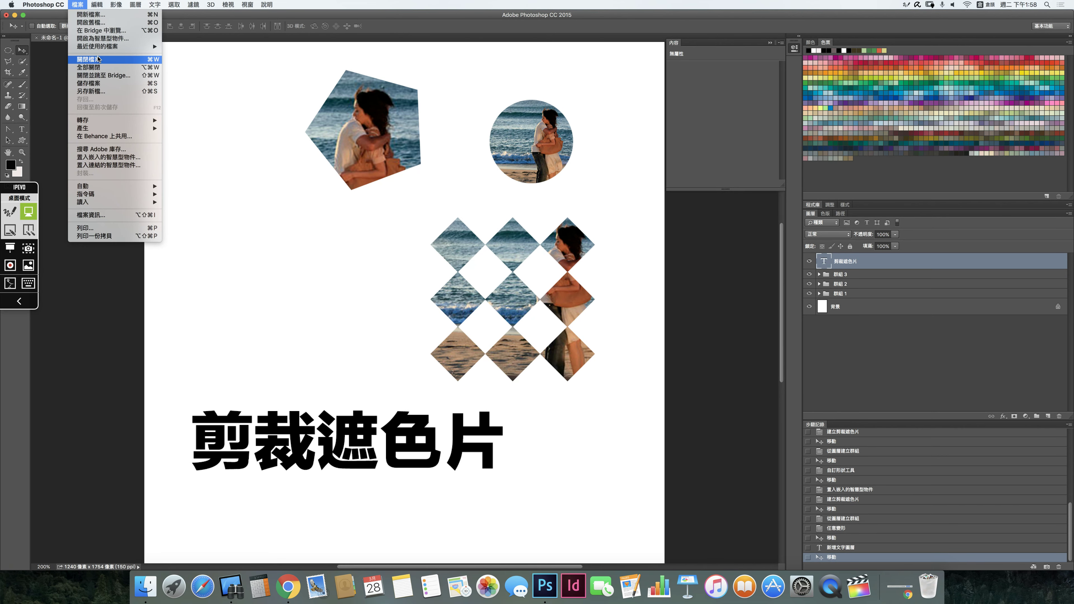
{"action": "left_click", "coordinate": [104, 157]}
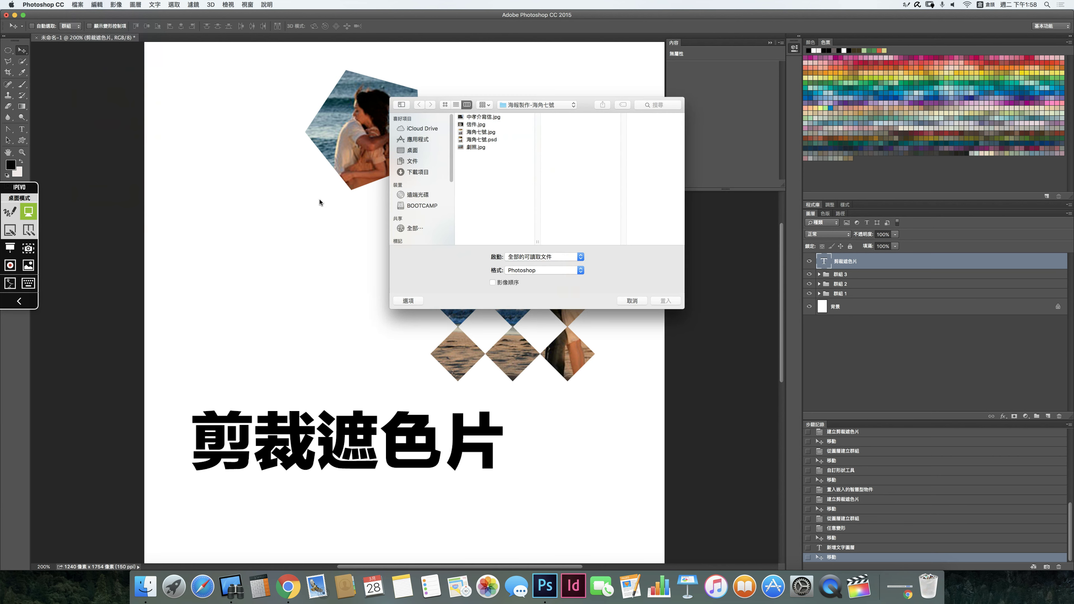
{"action": "double_click", "coordinate": [476, 146]}
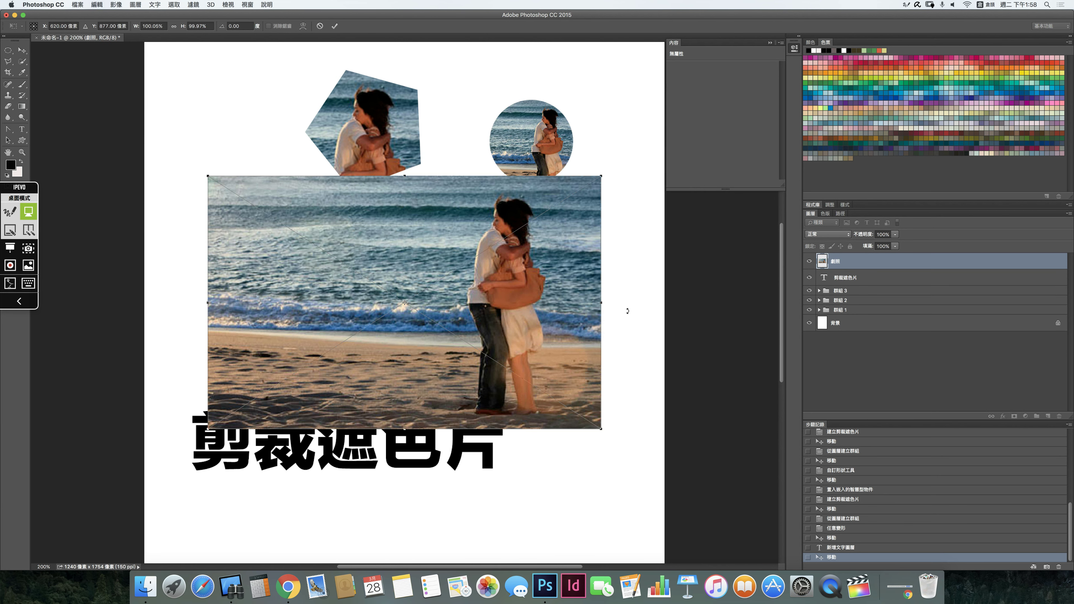
{"action": "left_click_drag", "start_coordinate": [565, 336], "coordinate": [510, 416]}
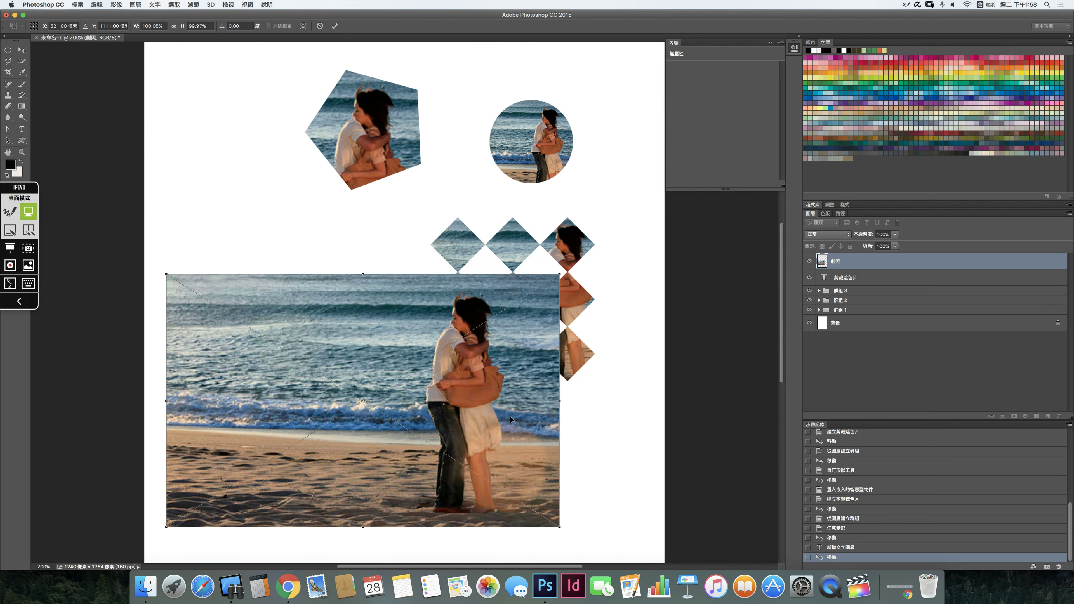
{"action": "key", "text": "Return"}
Create a clipping mask from the photo to the text and shift the photo so the couple shows inside the character 片.
{"action": "right_click", "coordinate": [859, 267]}
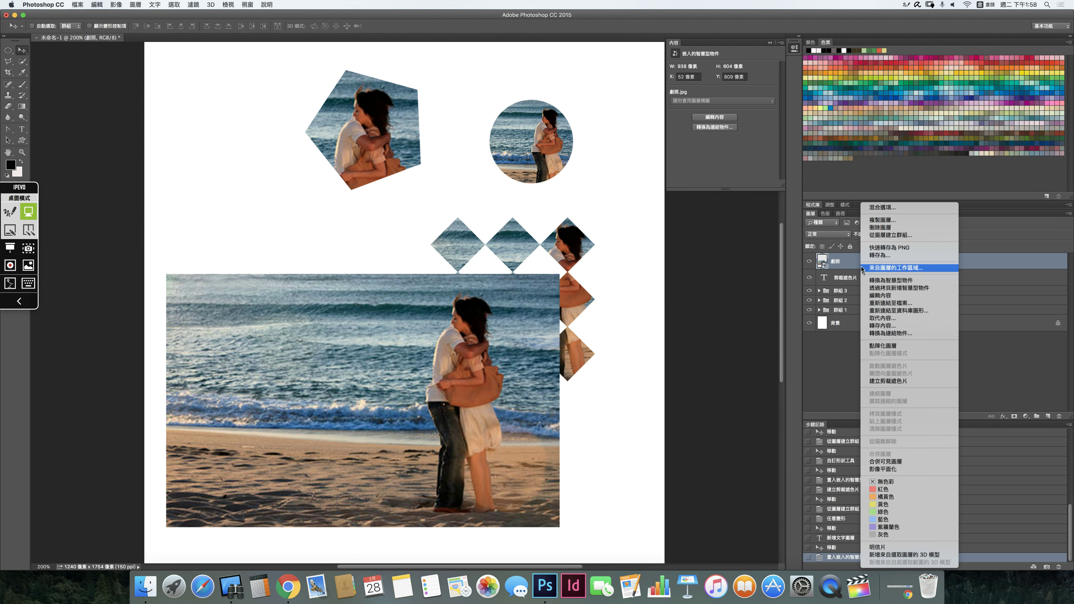
{"action": "left_click", "coordinate": [888, 381]}
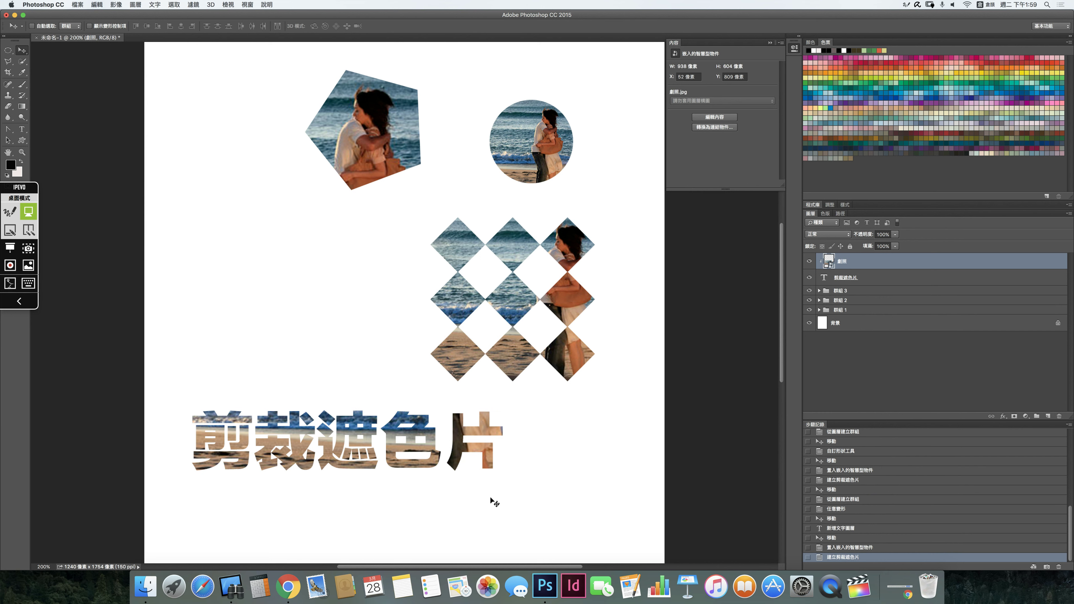
{"action": "left_click_drag", "start_coordinate": [401, 425], "coordinate": [415, 487]}
{"action": "left_click_drag", "start_coordinate": [418, 440], "coordinate": [364, 467]}
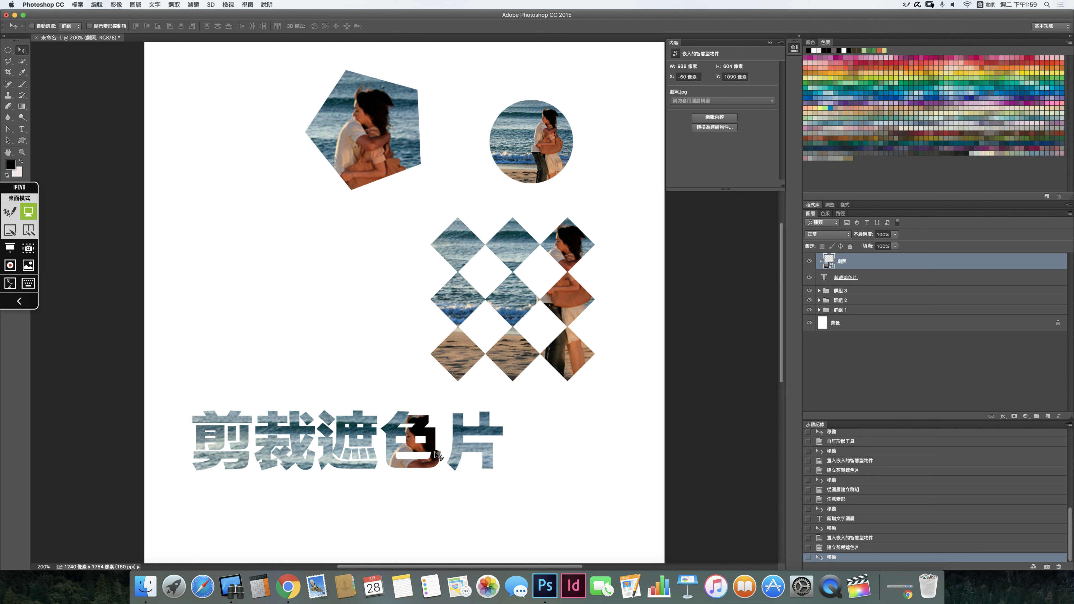
{"action": "left_click_drag", "start_coordinate": [424, 451], "coordinate": [468, 455]}
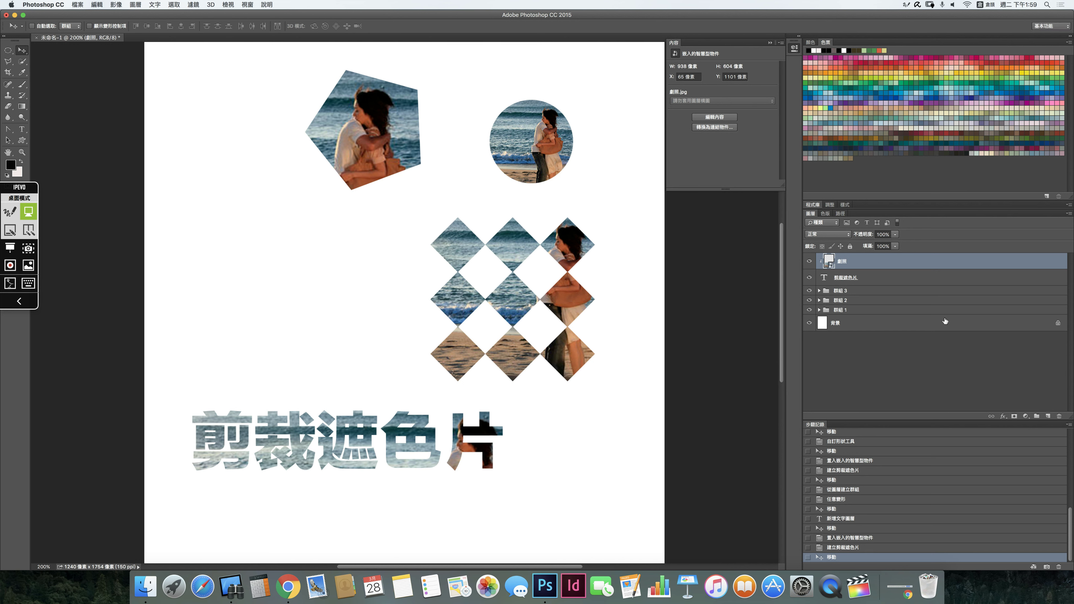
Group the text layer with its clipped photo and move the group slightly down.
{"action": "left_click", "coordinate": [879, 280], "text": "shift"}
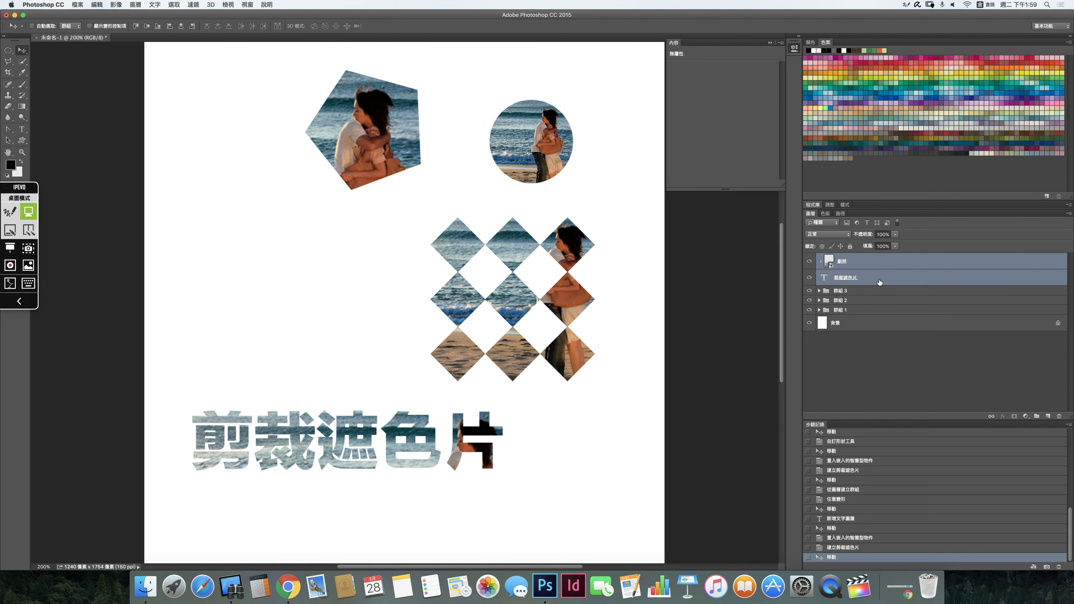
{"action": "left_click", "coordinate": [1037, 417]}
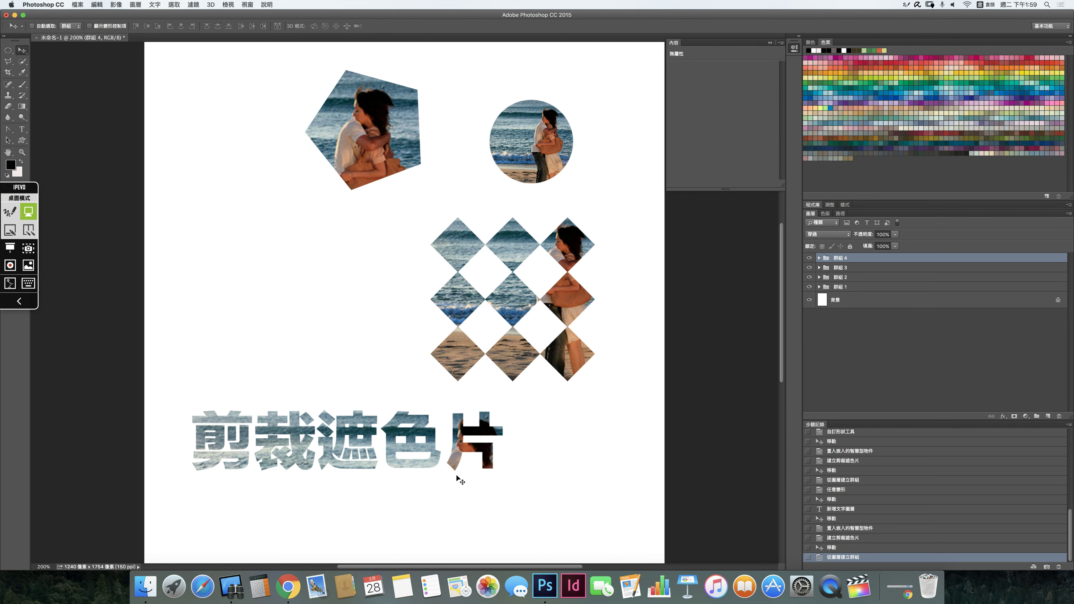
{"action": "left_click_drag", "start_coordinate": [422, 455], "coordinate": [428, 468]}
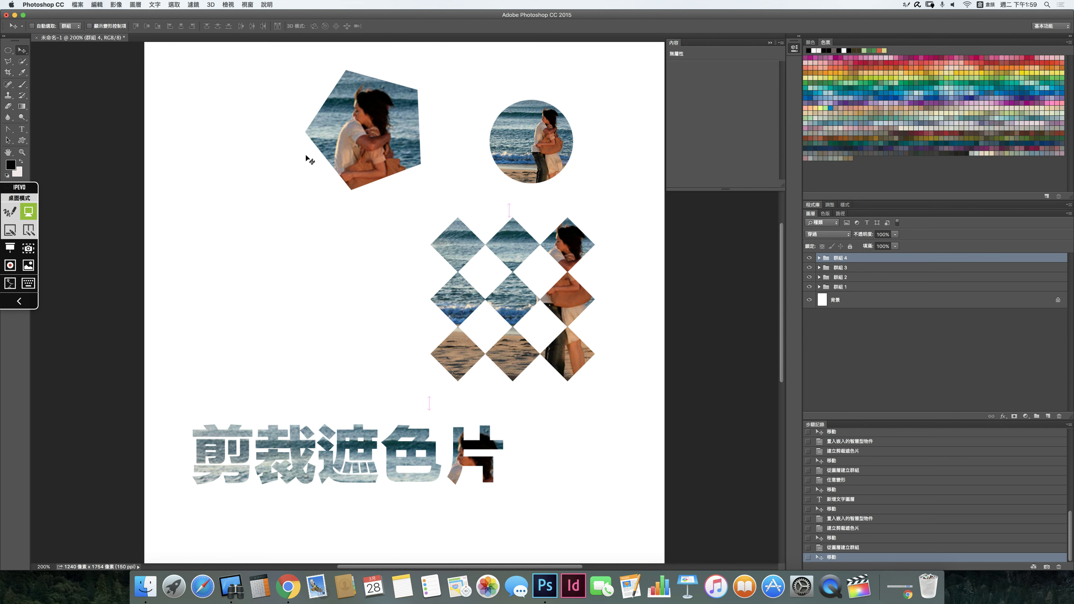
Switch to Remote Desktop to stop the active screen-sharing task, and bring the Chrome window to the front.
{"action": "key", "text": "ctrl+Up"}
{"action": "left_click", "coordinate": [501, 38]}
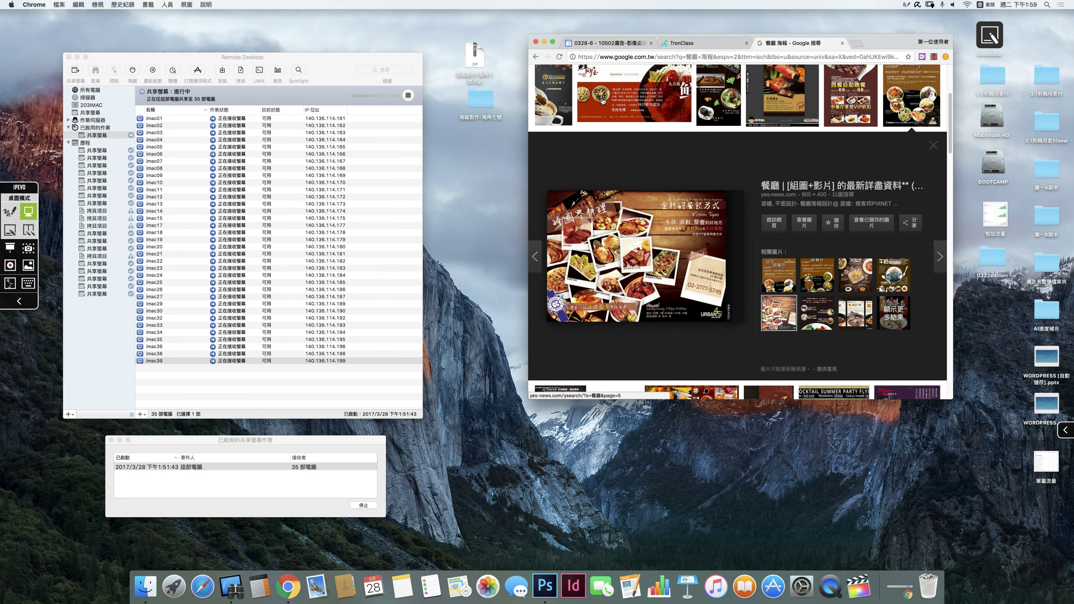
{"action": "left_click", "coordinate": [368, 506]}
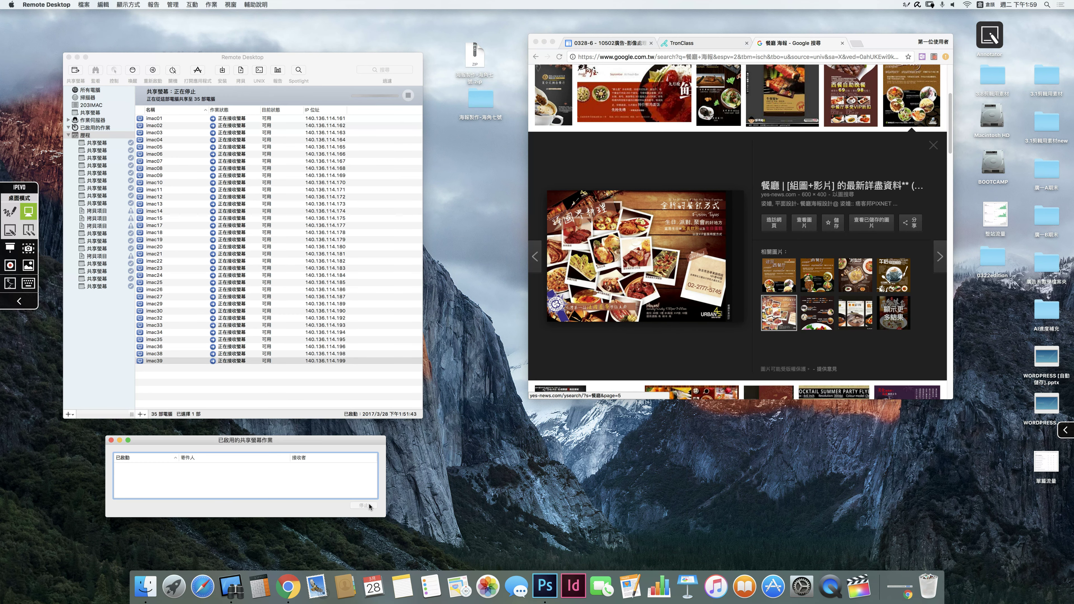
{"action": "left_click", "coordinate": [934, 57]}
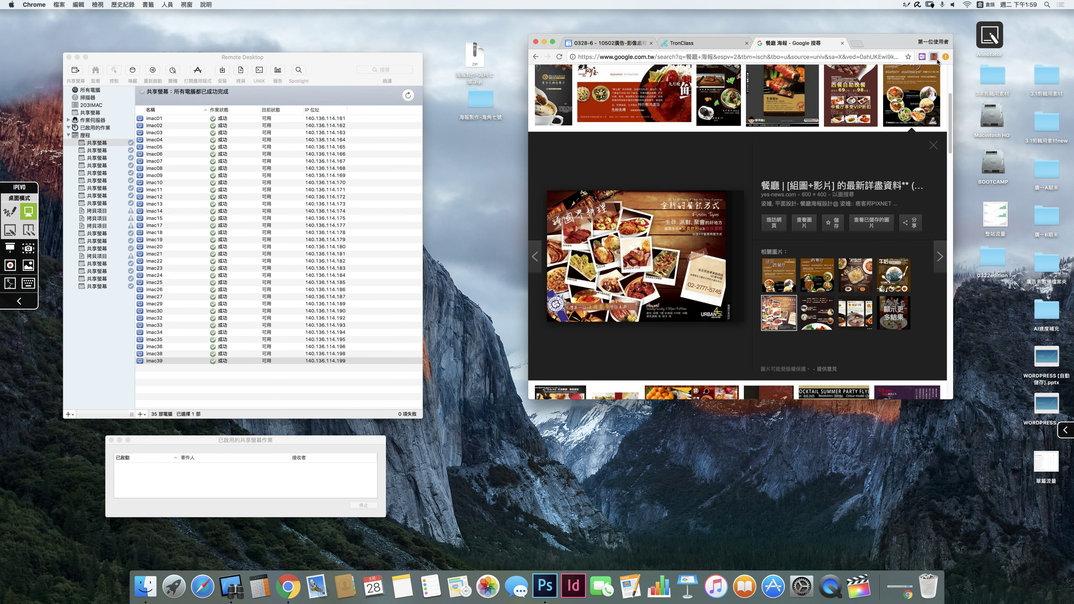